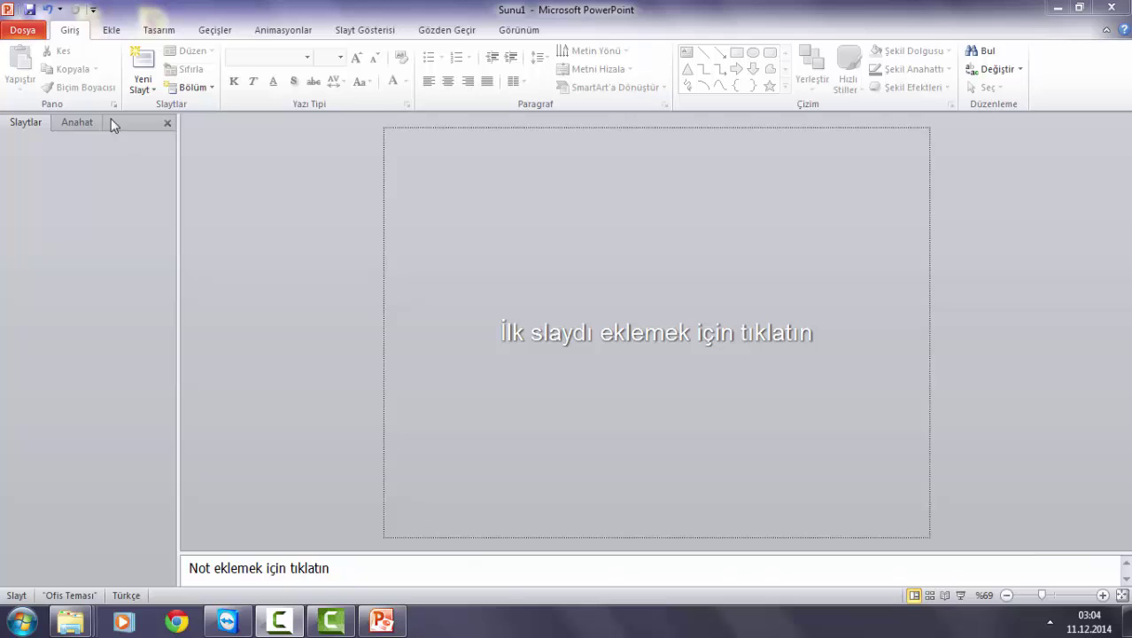
- Start a new photo album from the Insert ribbon's Photo Album menu
left_click(111, 32)
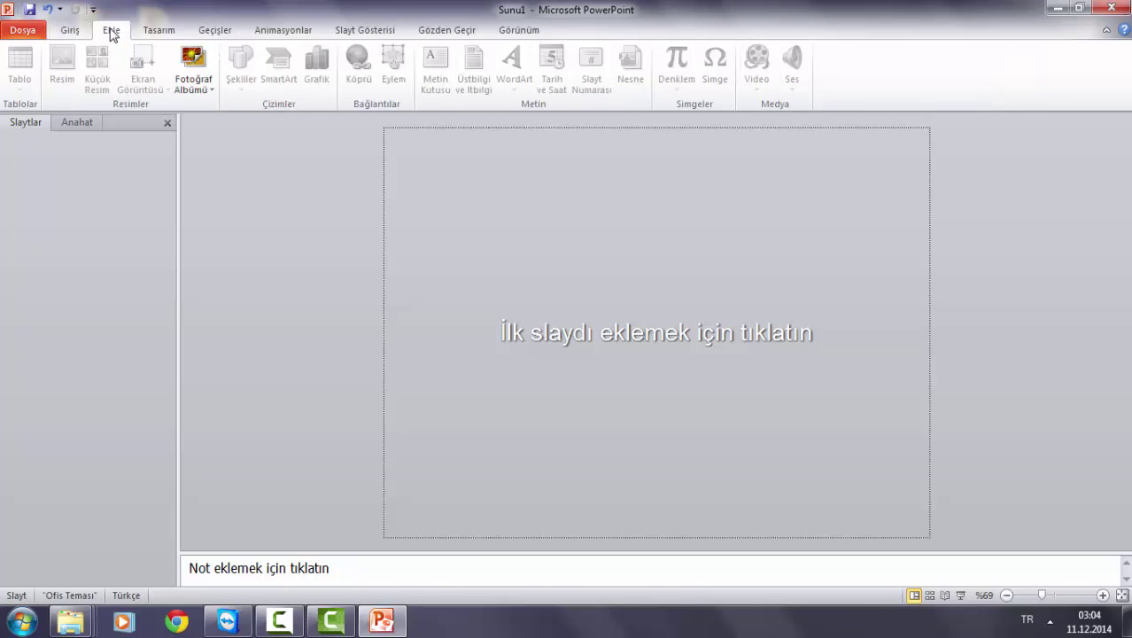
left_click(203, 92)
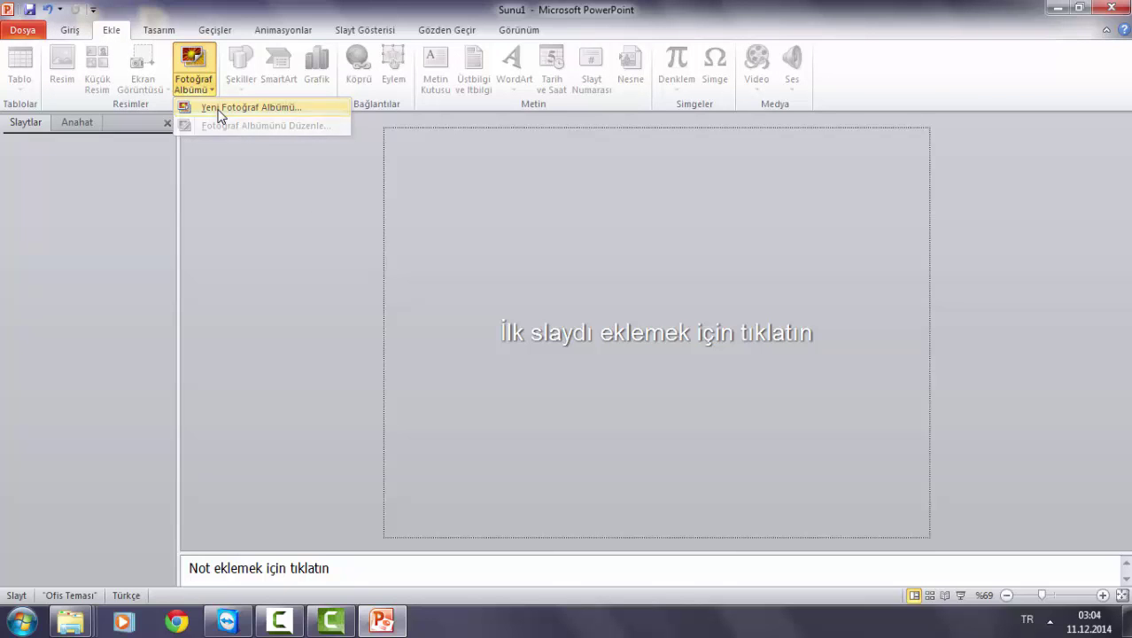
left_click(221, 110)
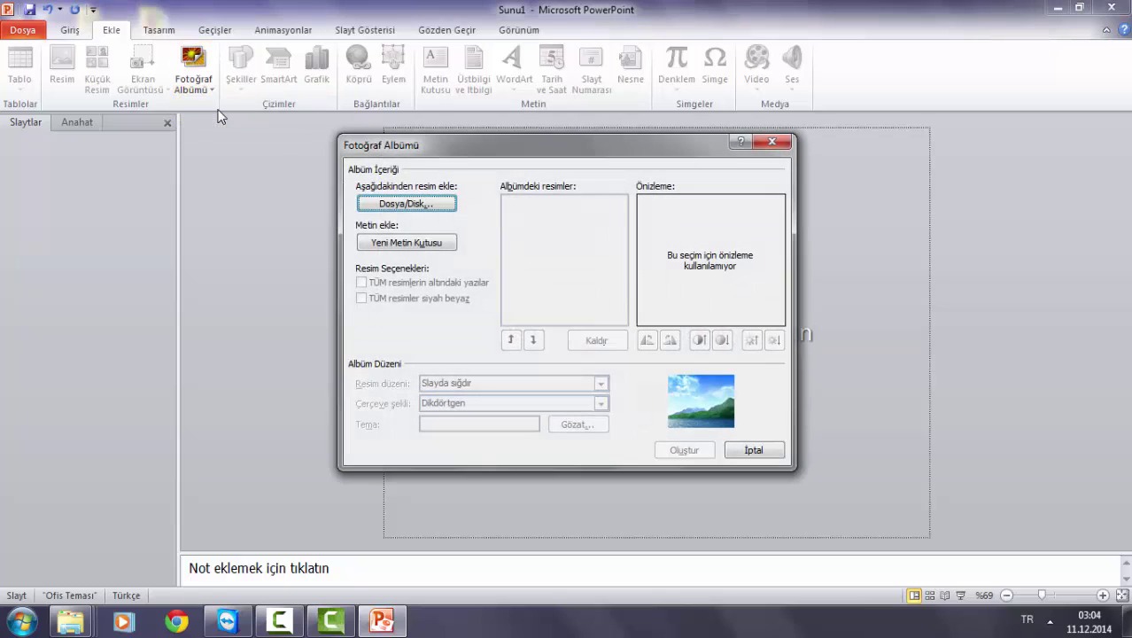
- Add all twenty pictures from the Desktop\Foto Albüm folder to the album
left_click(401, 209)
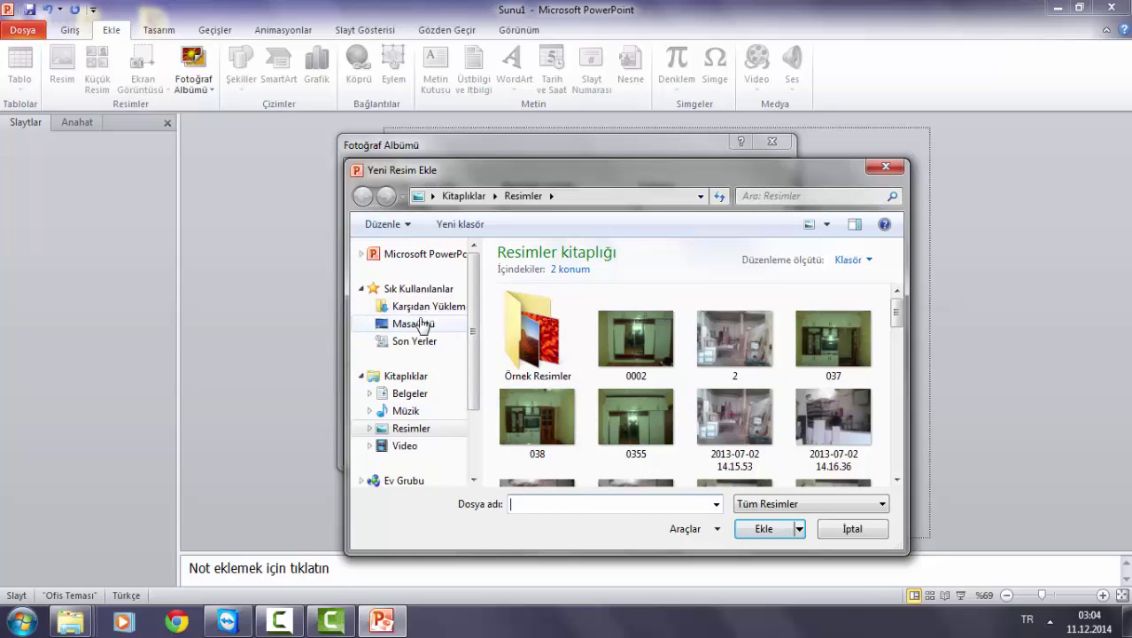
left_click(416, 324)
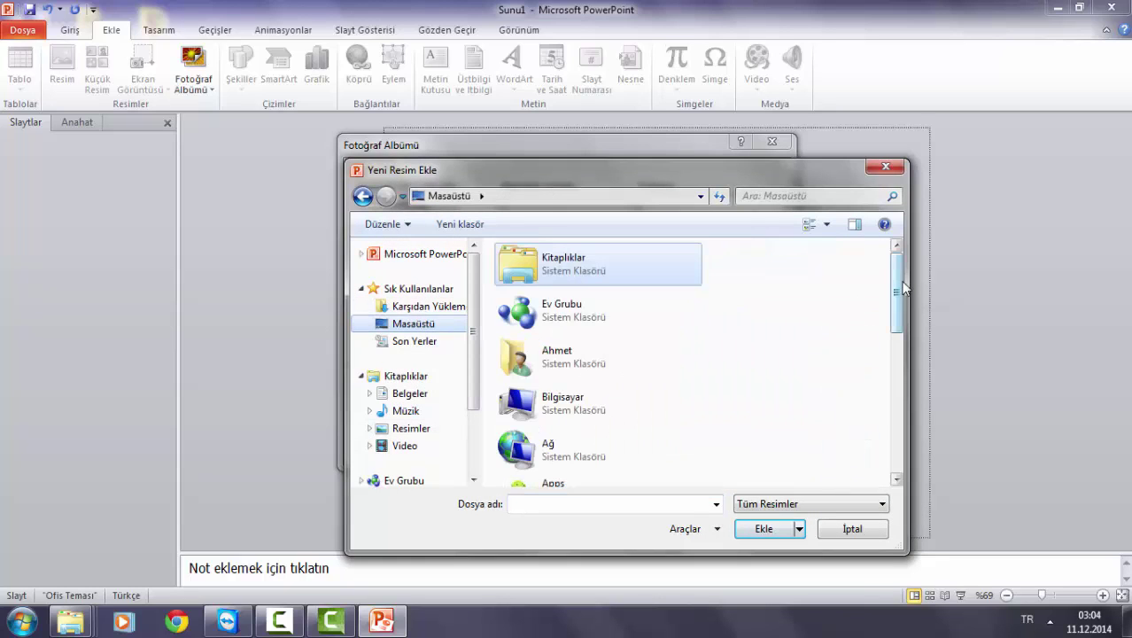
left_click_drag(896, 292, 897, 414)
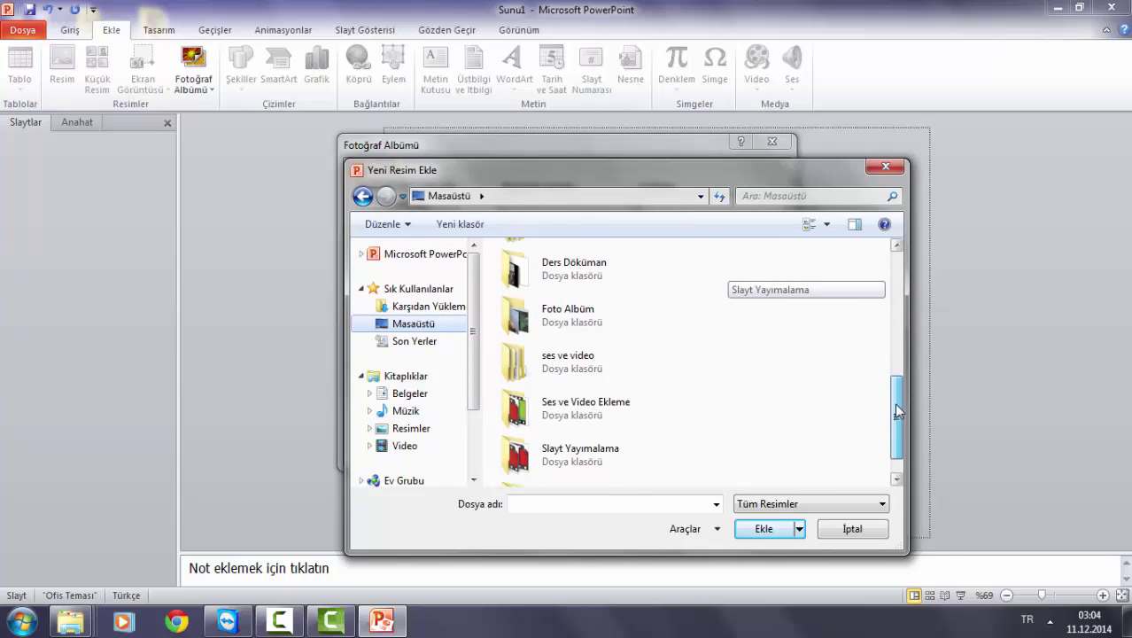
double_click(589, 319)
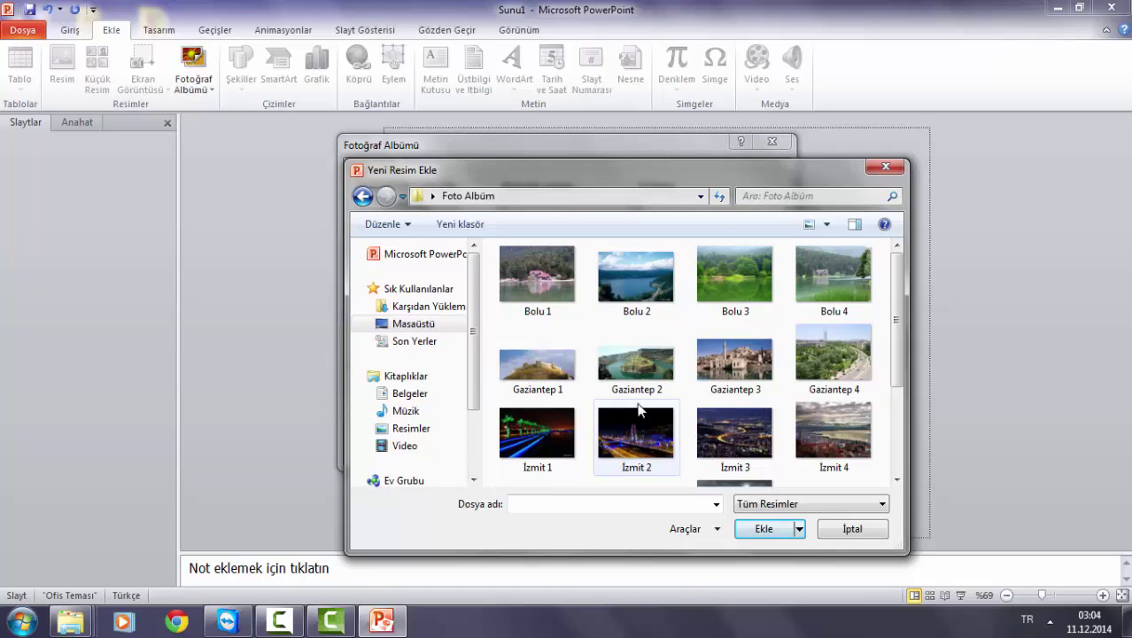
key("ctrl+a")
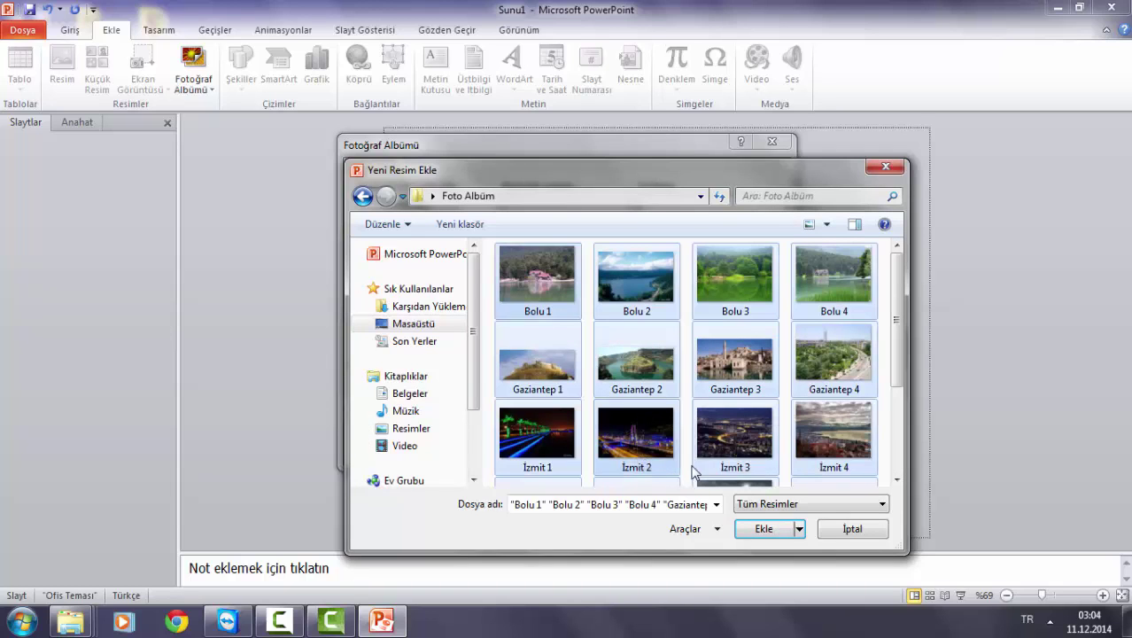
left_click(760, 529)
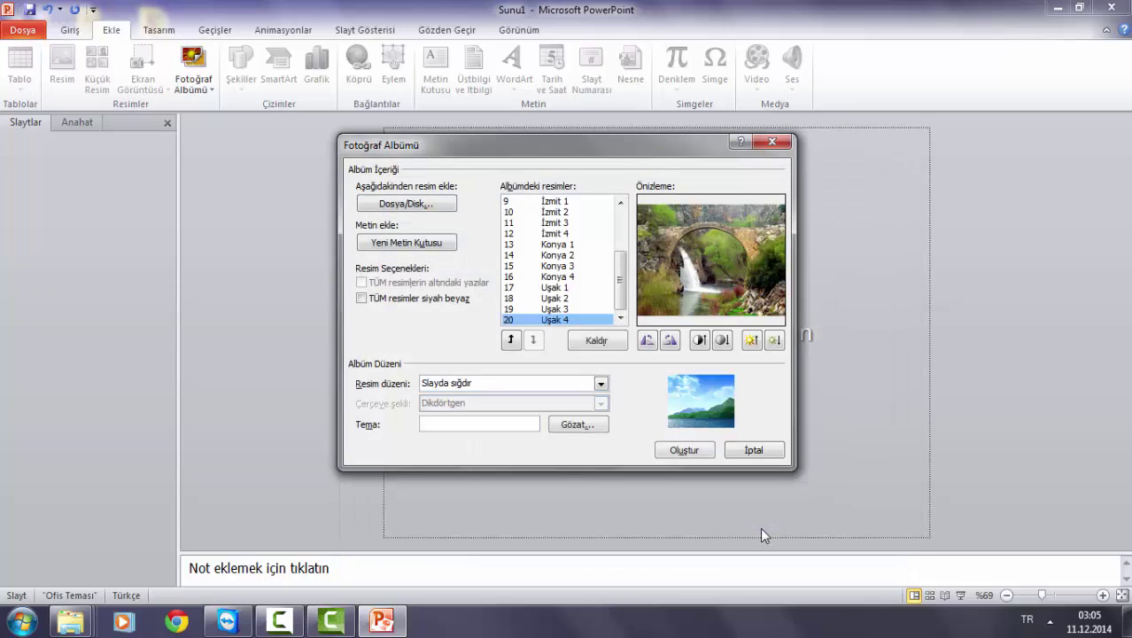
- Set the album layout to 4 pictures per slide with Yuvarlatılmış Dikdörtgen frames
mouse_move(620, 270)
left_mouse_down()
mouse_move(624, 219)
mouse_move(624, 303)
left_mouse_up()
left_click(601, 384)
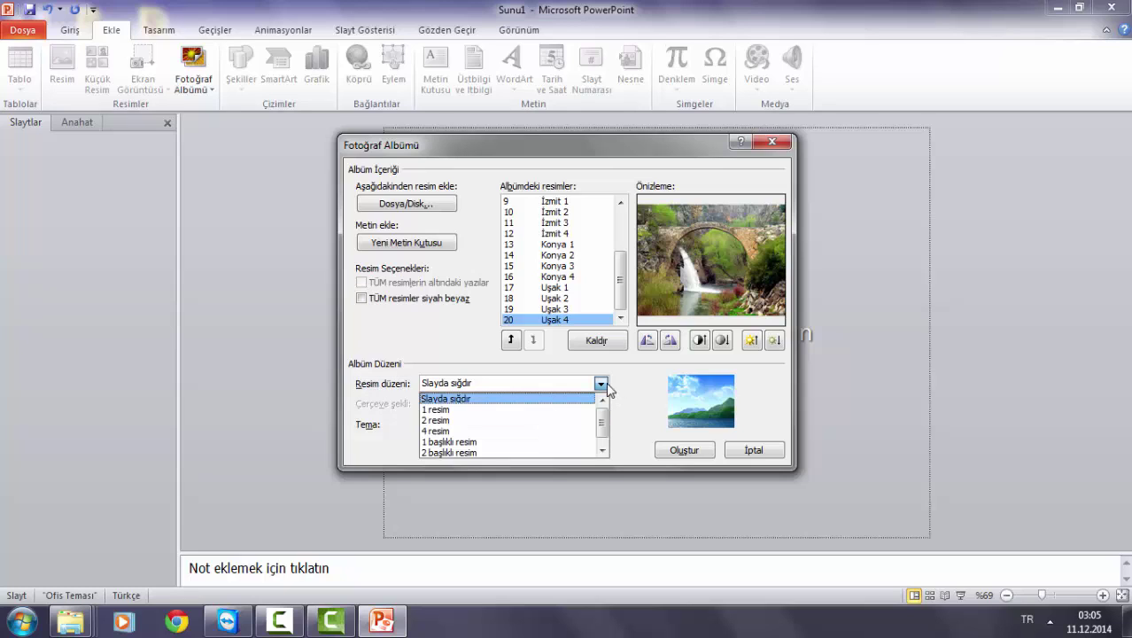
left_click(466, 432)
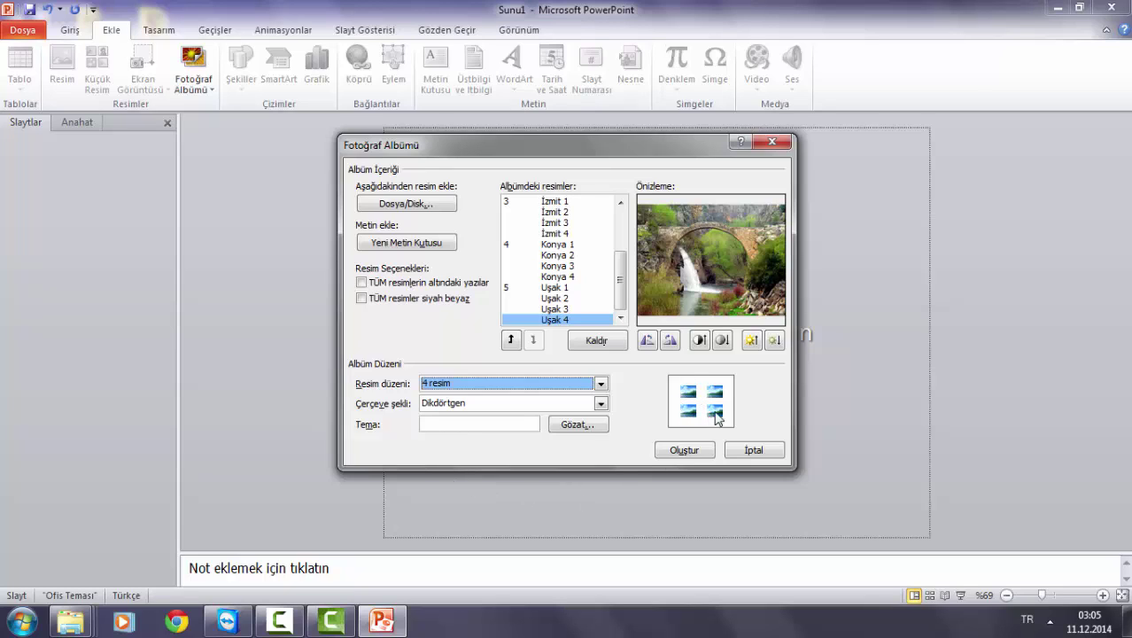
left_click(601, 404)
left_click(534, 429)
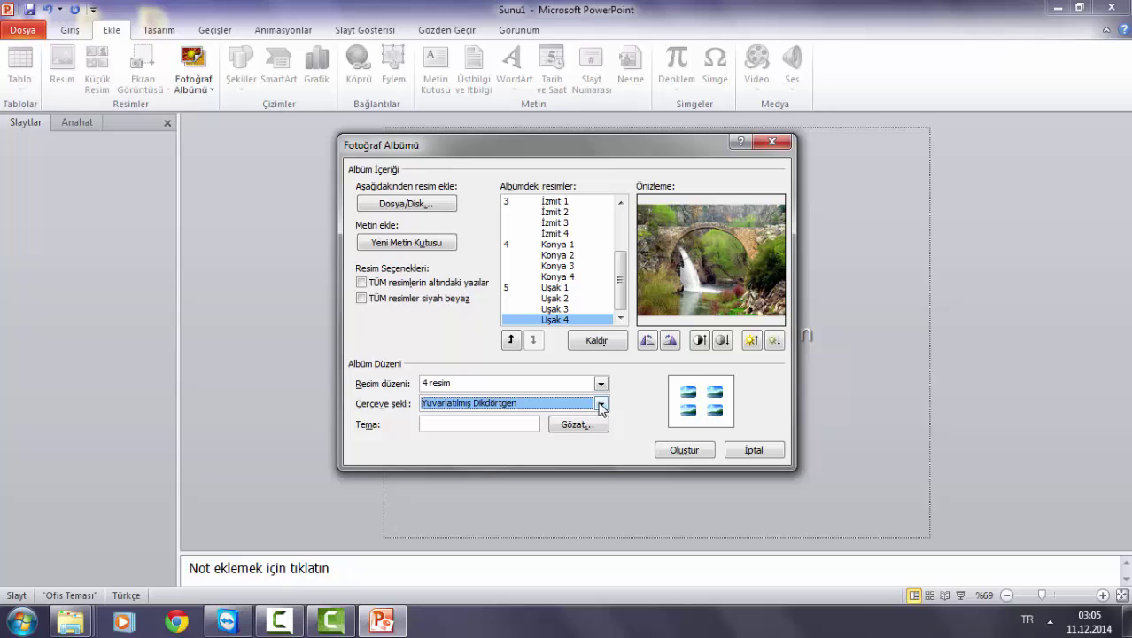
left_click_drag(625, 282, 629, 215)
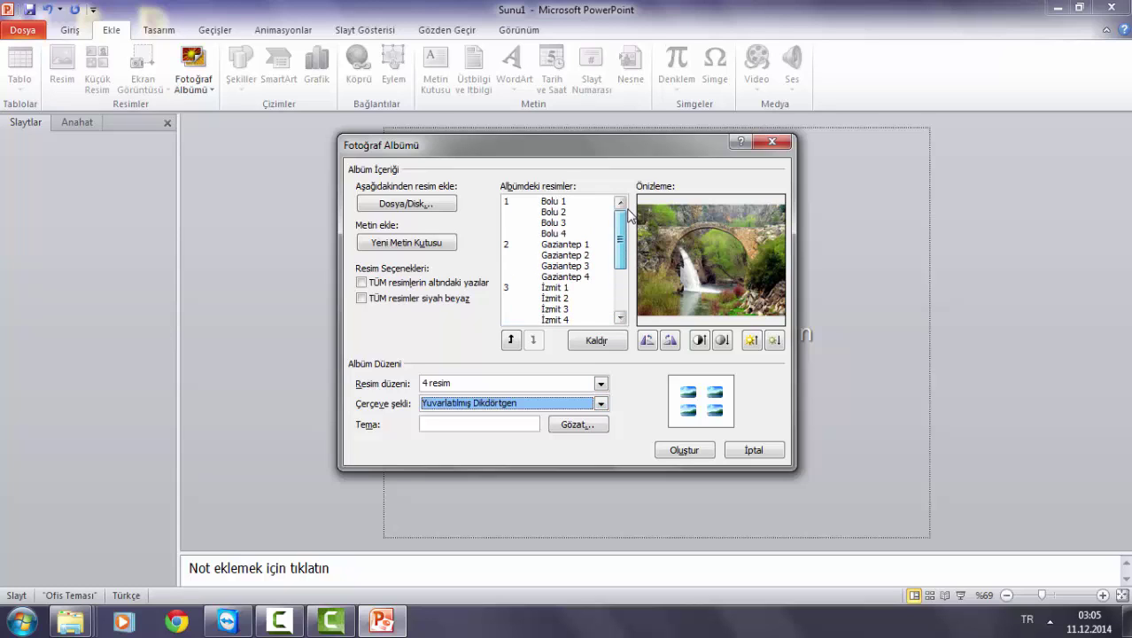
- Preview the album pictures from Bolu 1 through İzmit 3
left_click(569, 203)
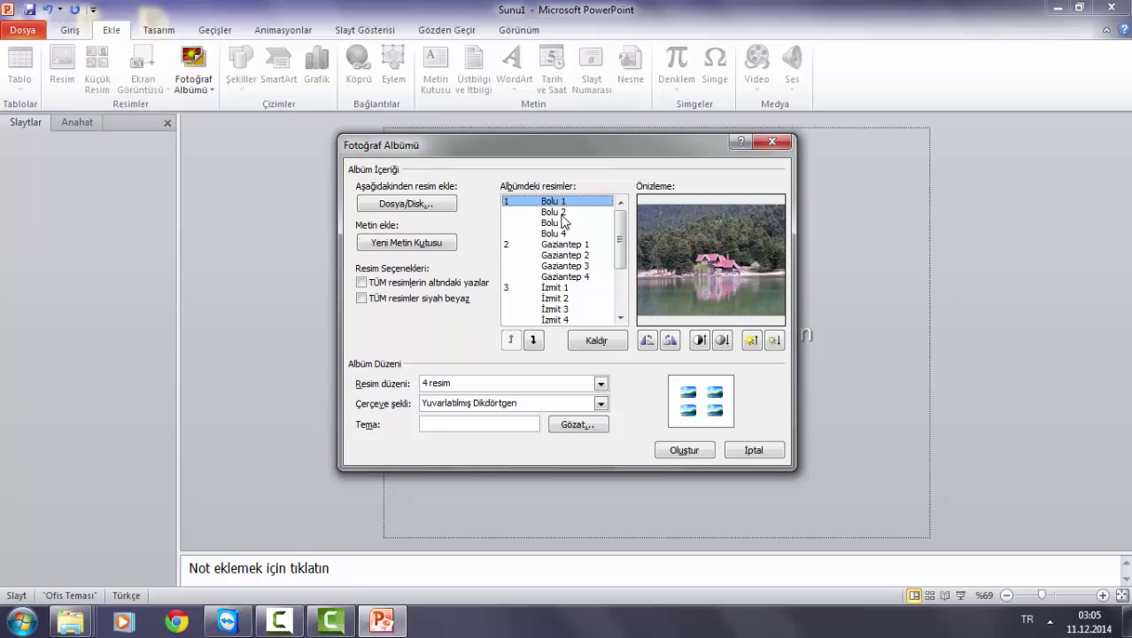
left_click(561, 215)
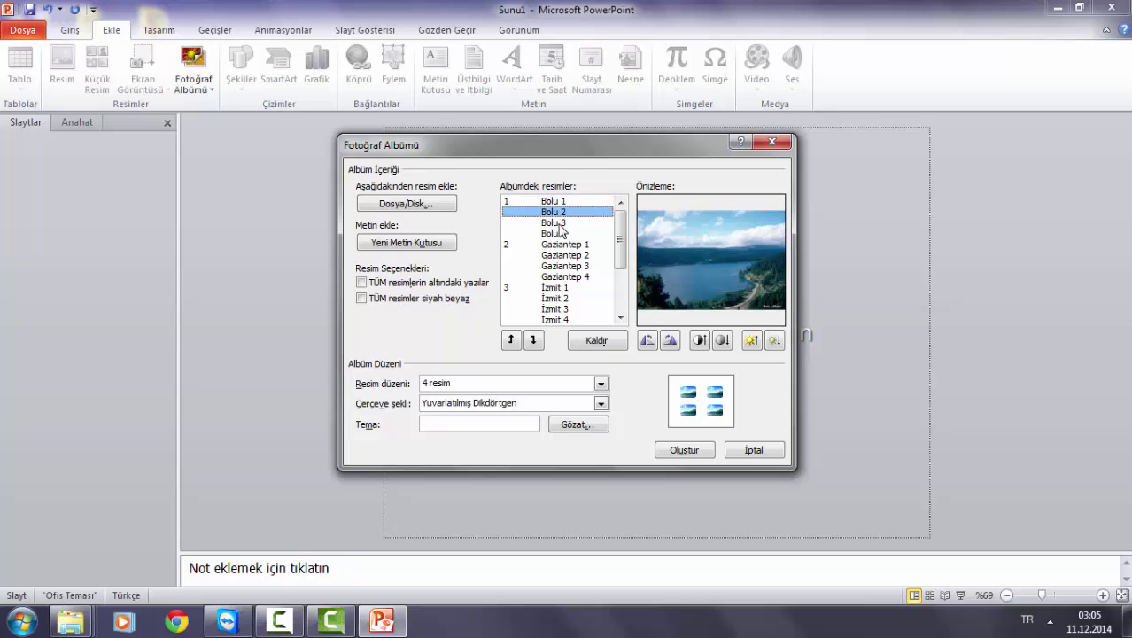
left_click(558, 223)
left_click(560, 233)
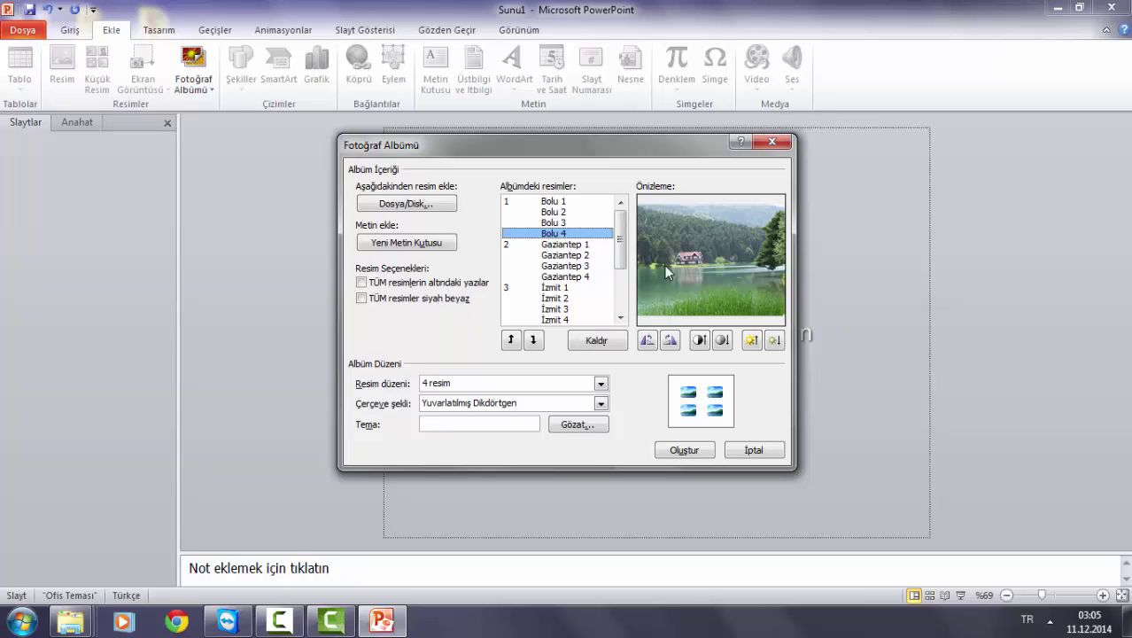
left_click(580, 245)
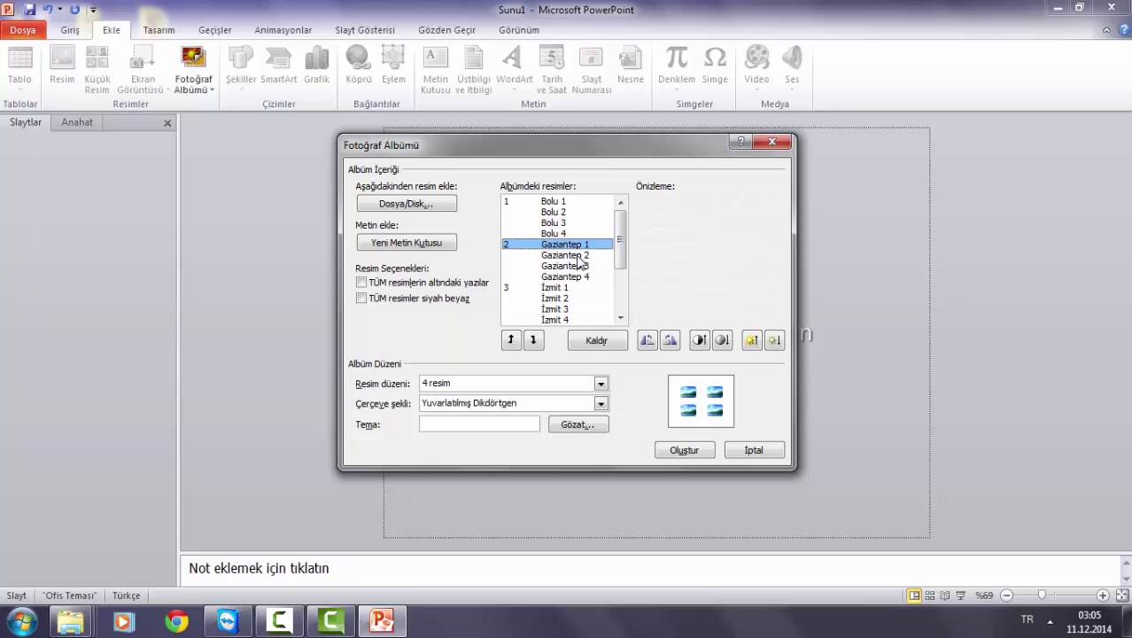
left_click(577, 256)
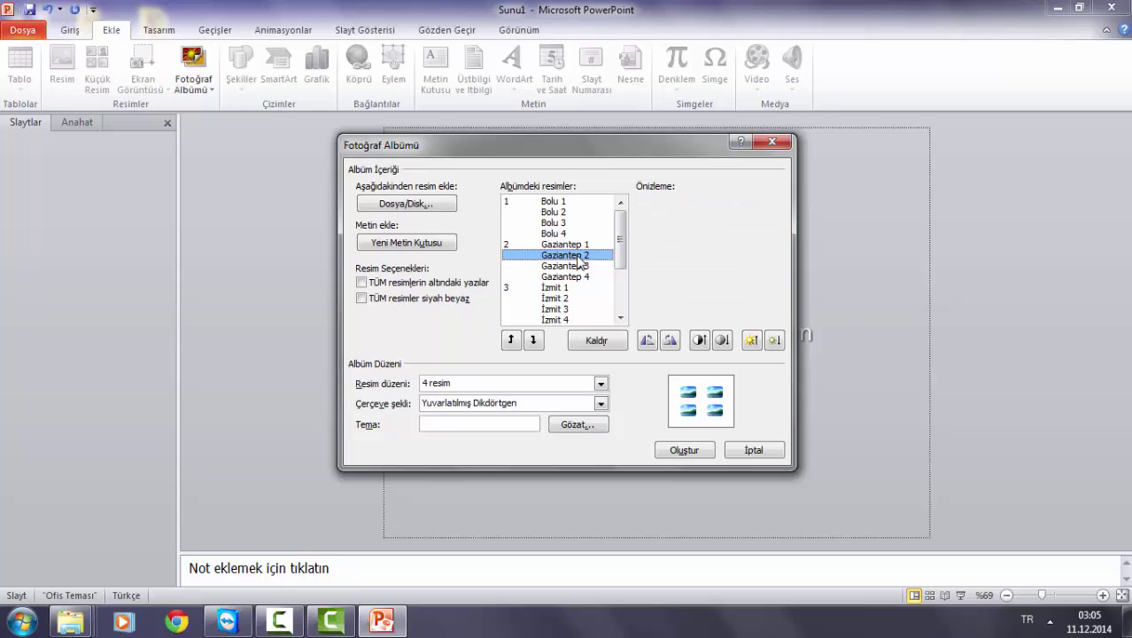
left_click(583, 266)
left_click(584, 278)
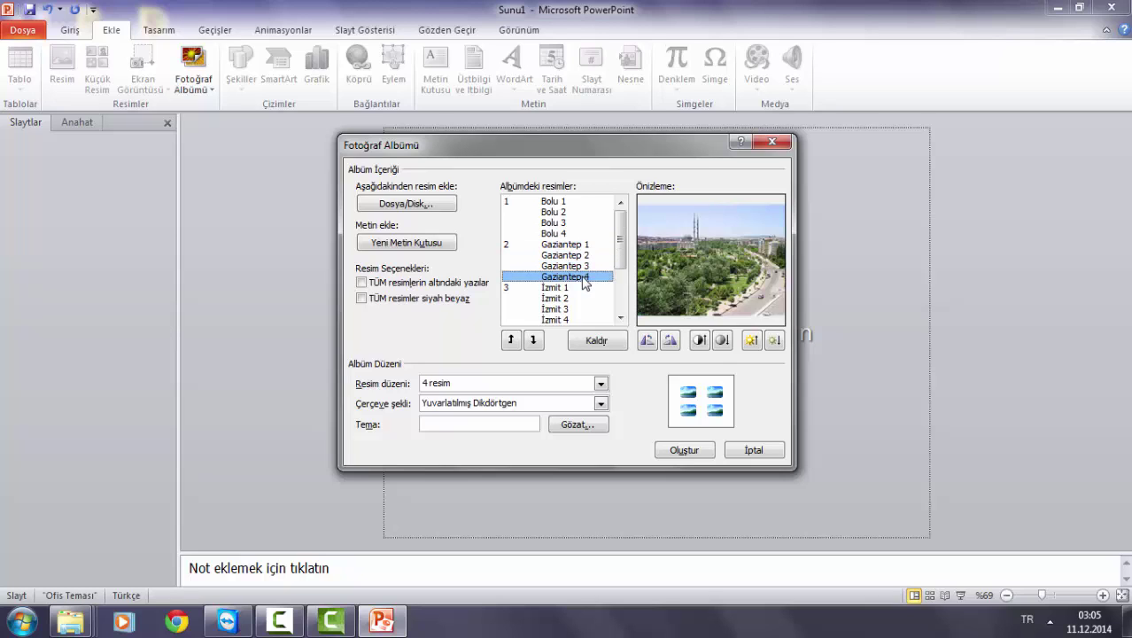
left_click(571, 288)
left_click(567, 300)
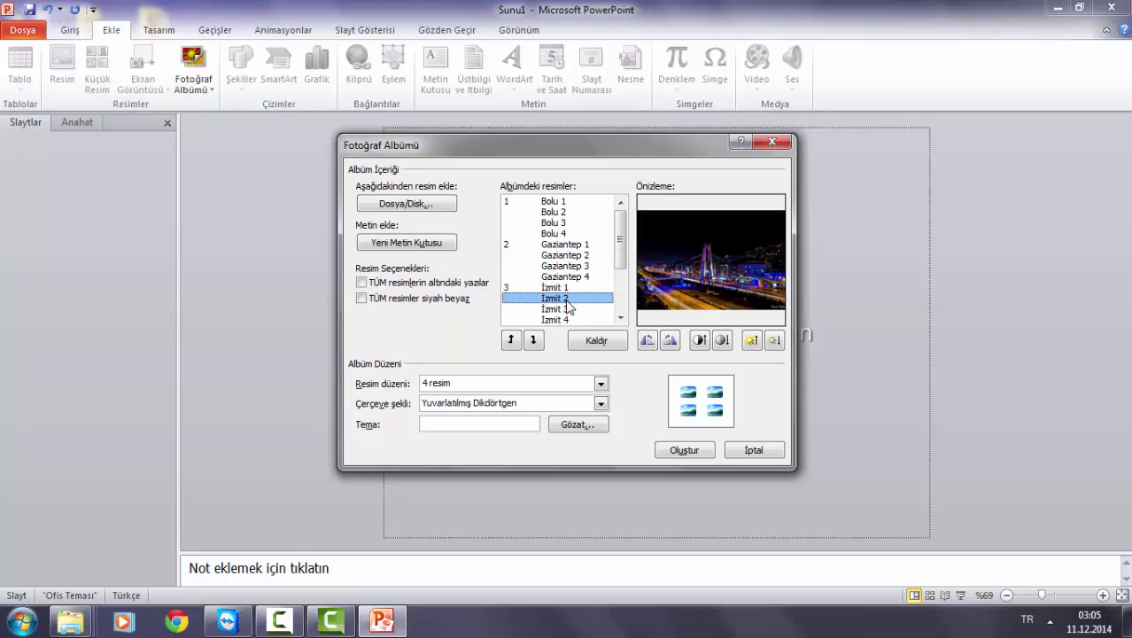
left_click(570, 310)
- Preview the remaining pictures from İzmit 4 through Uşak 4
scroll(625, 268, "down", 2)
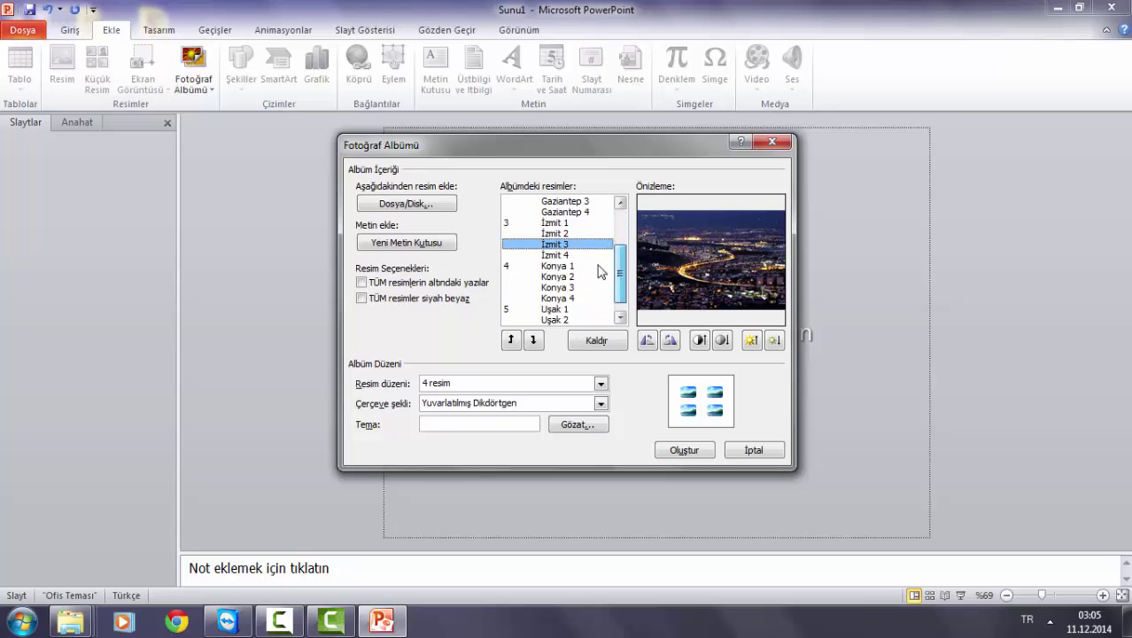
left_click(567, 255)
left_click(568, 267)
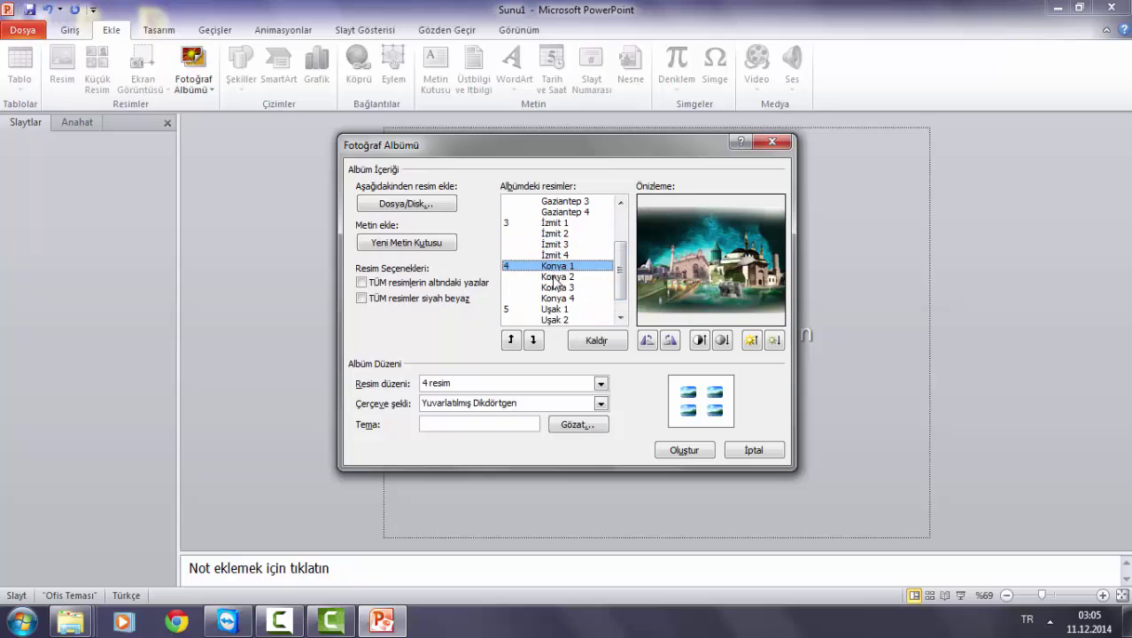
left_click(558, 277)
left_click(555, 288)
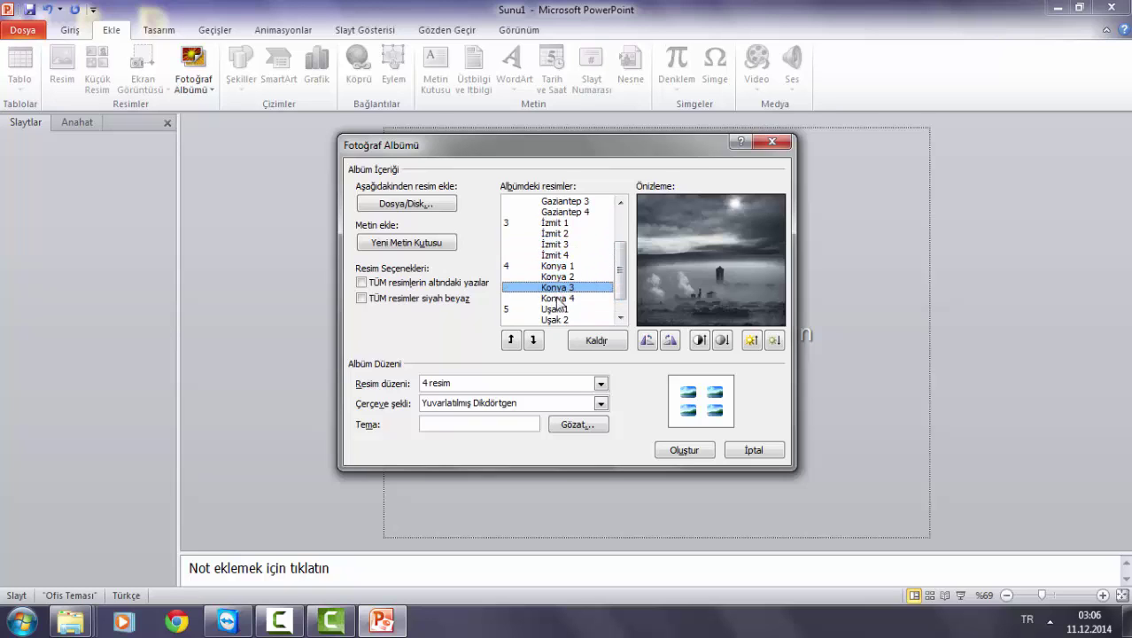
left_click(558, 298)
left_click(560, 309)
left_click(555, 320)
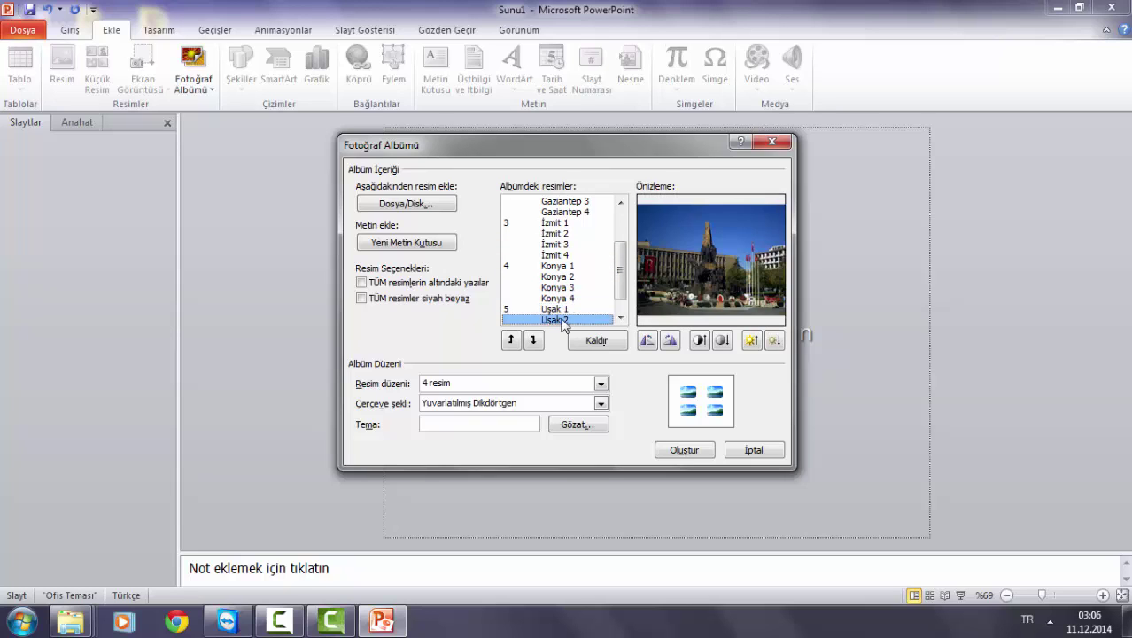
scroll(615, 317, "down", 1)
left_click(570, 310)
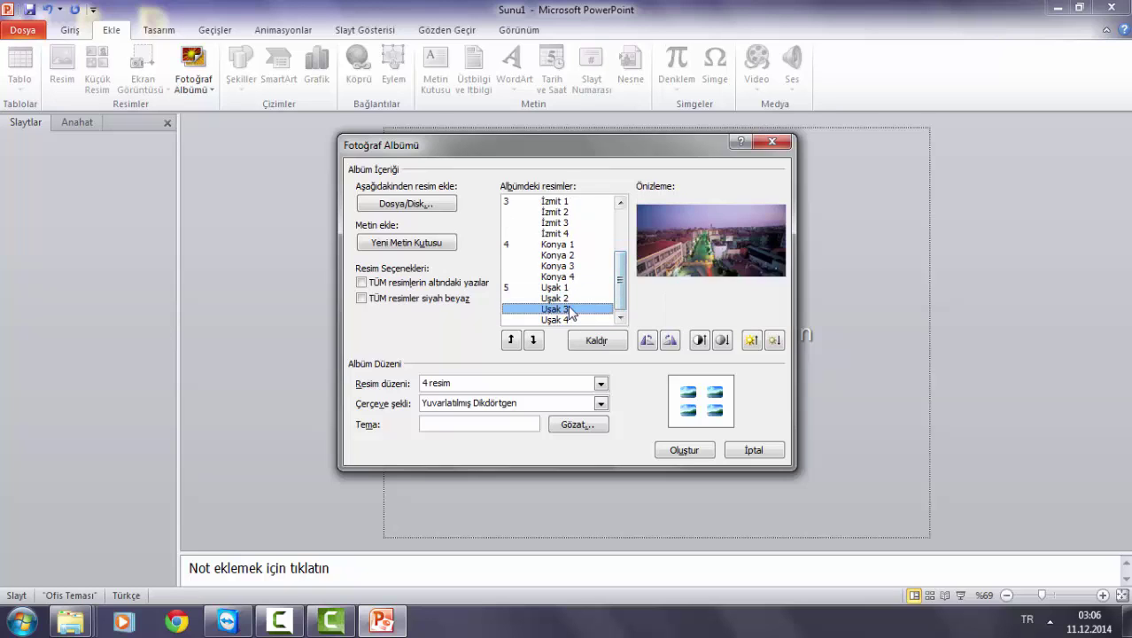
left_click(565, 322)
left_click(558, 309)
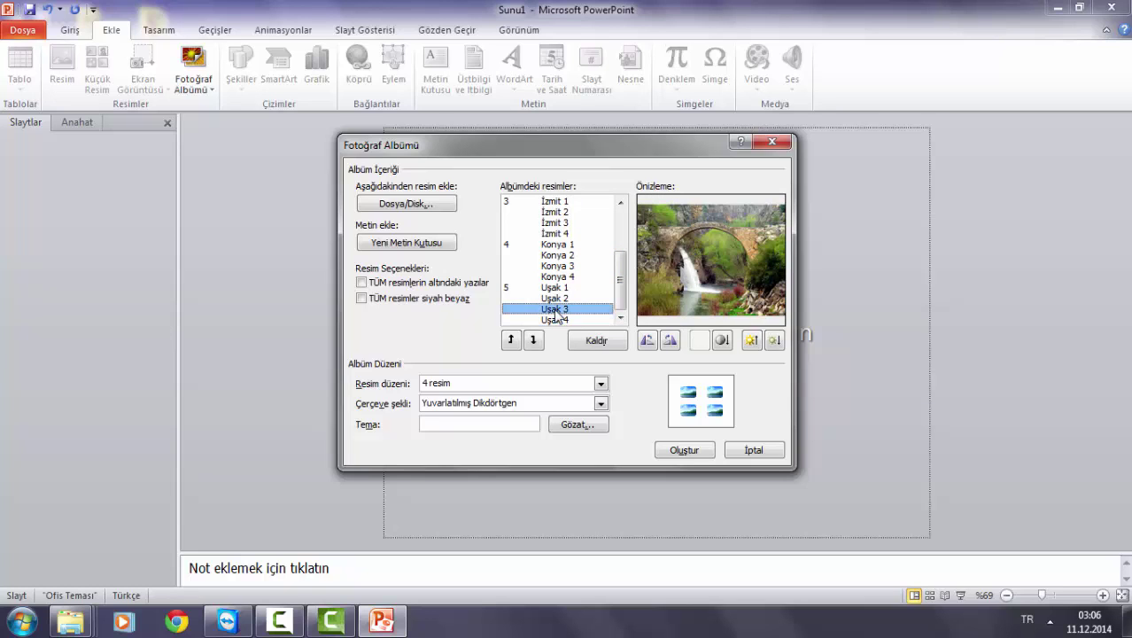
left_click(553, 299)
- Increase the brightness of the Uşak 1 and Uşak 3 pictures by three steps each
left_click(554, 288)
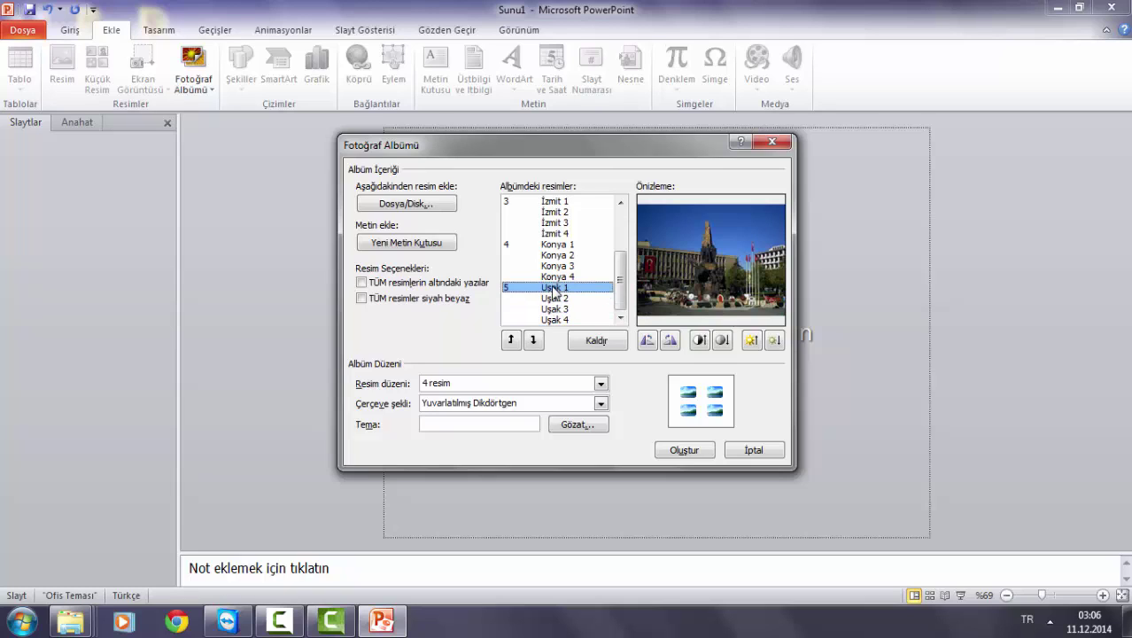
left_click(752, 340)
left_click(752, 341)
left_click(752, 340)
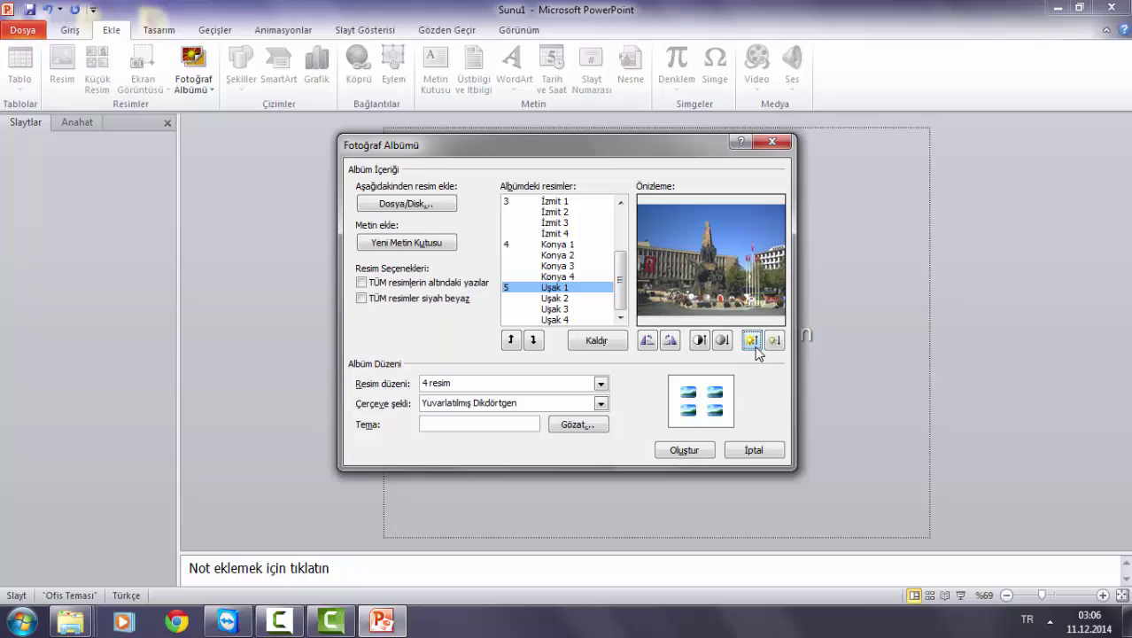
left_click(556, 298)
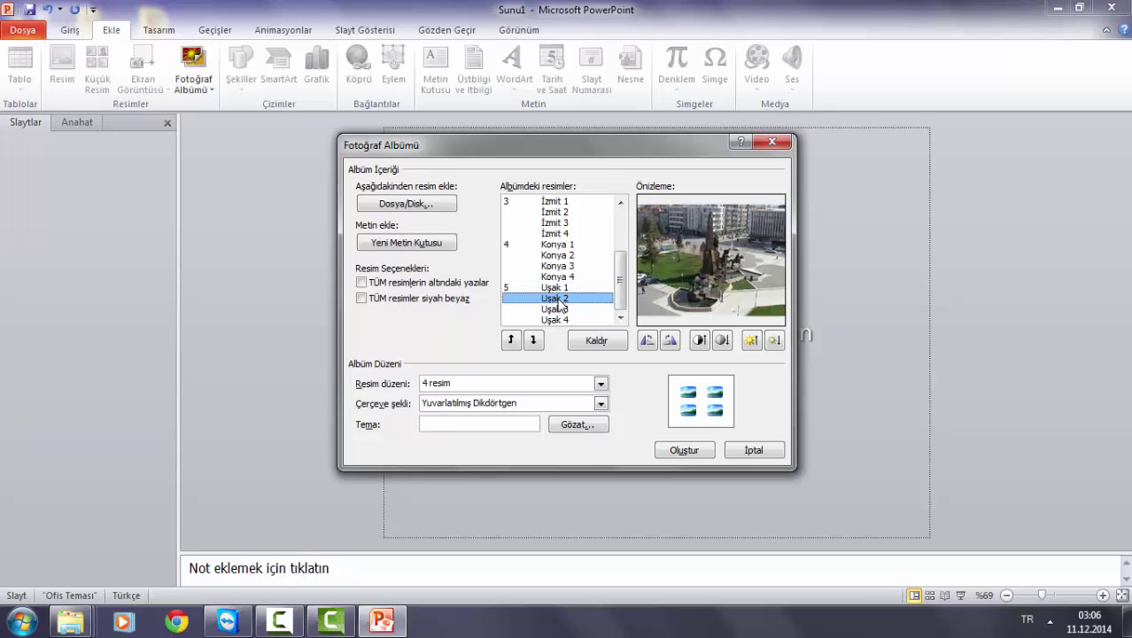
left_click(560, 310)
left_click(751, 342)
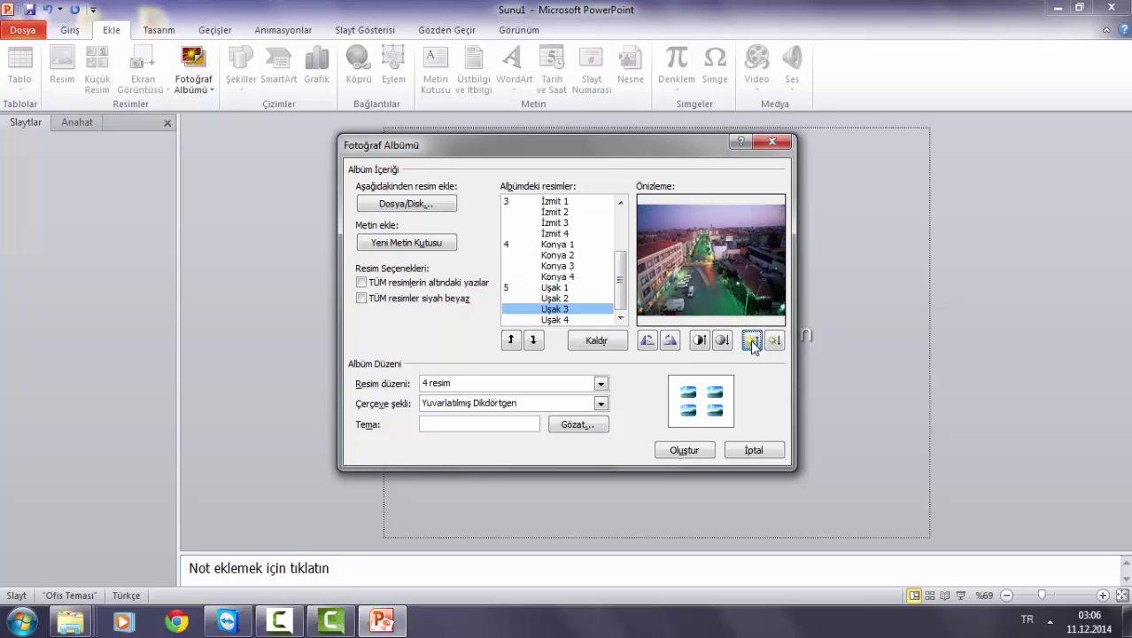
left_click(752, 341)
left_click(752, 340)
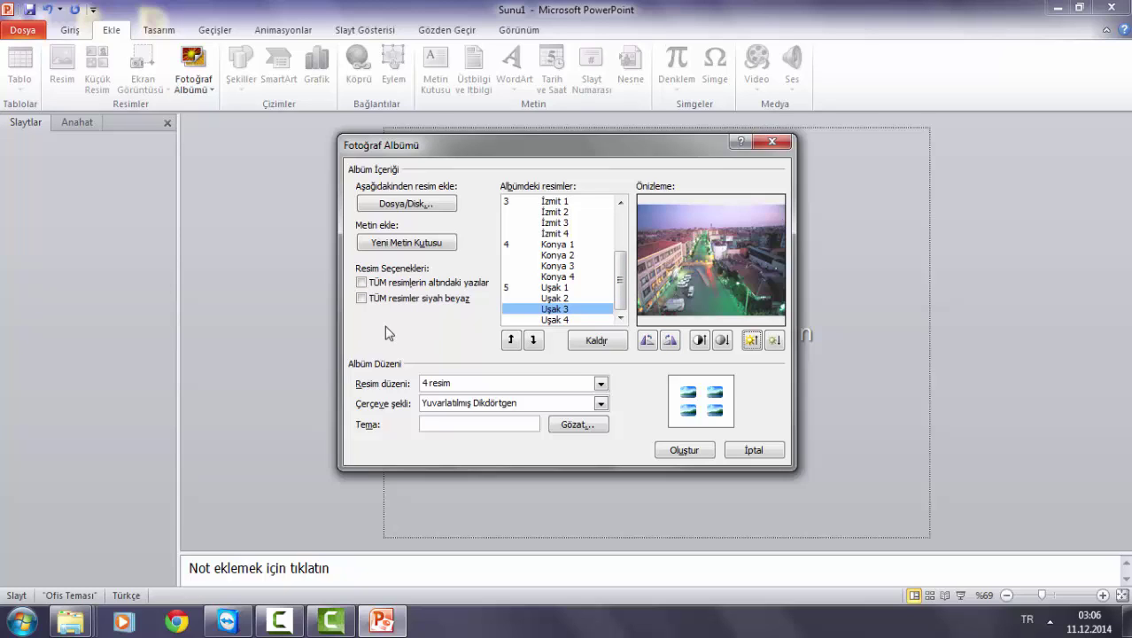
- Turn on captions below all pictures and create the album as a new presentation
left_click(362, 282)
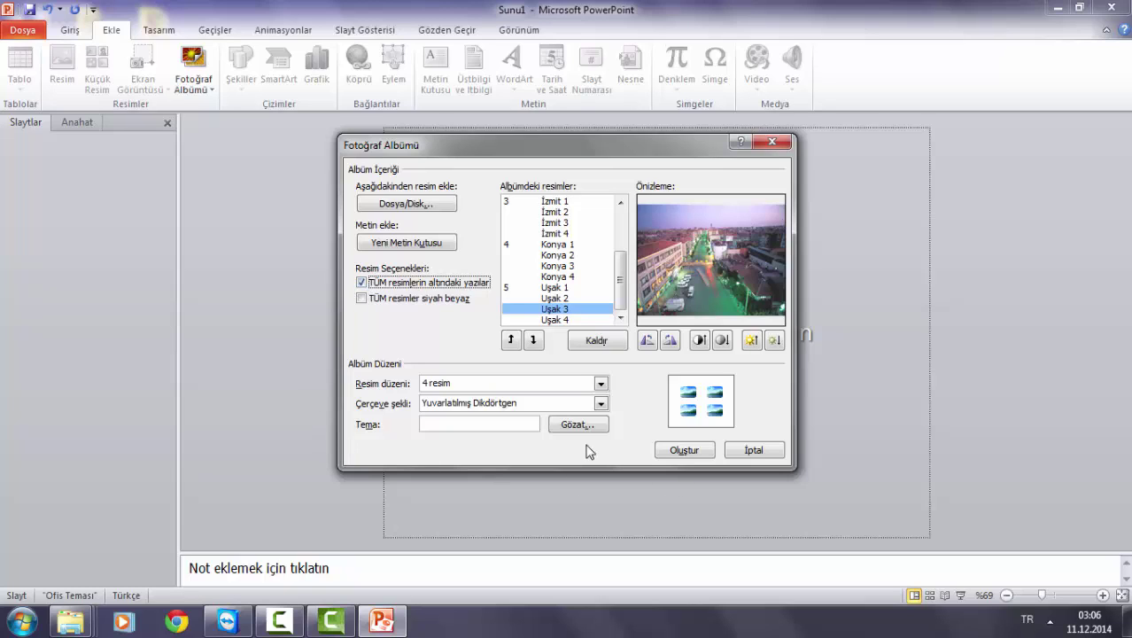
left_click(674, 450)
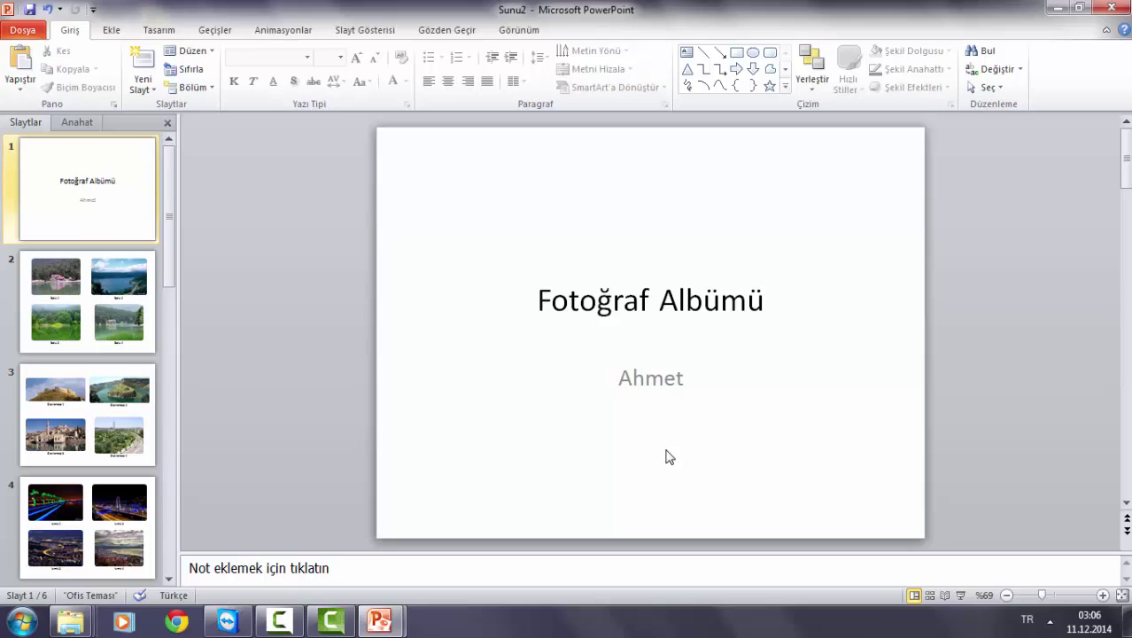
mouse_move(171, 188)
left_mouse_down()
mouse_move(181, 451)
mouse_move(181, 190)
left_mouse_up()
left_click(659, 302)
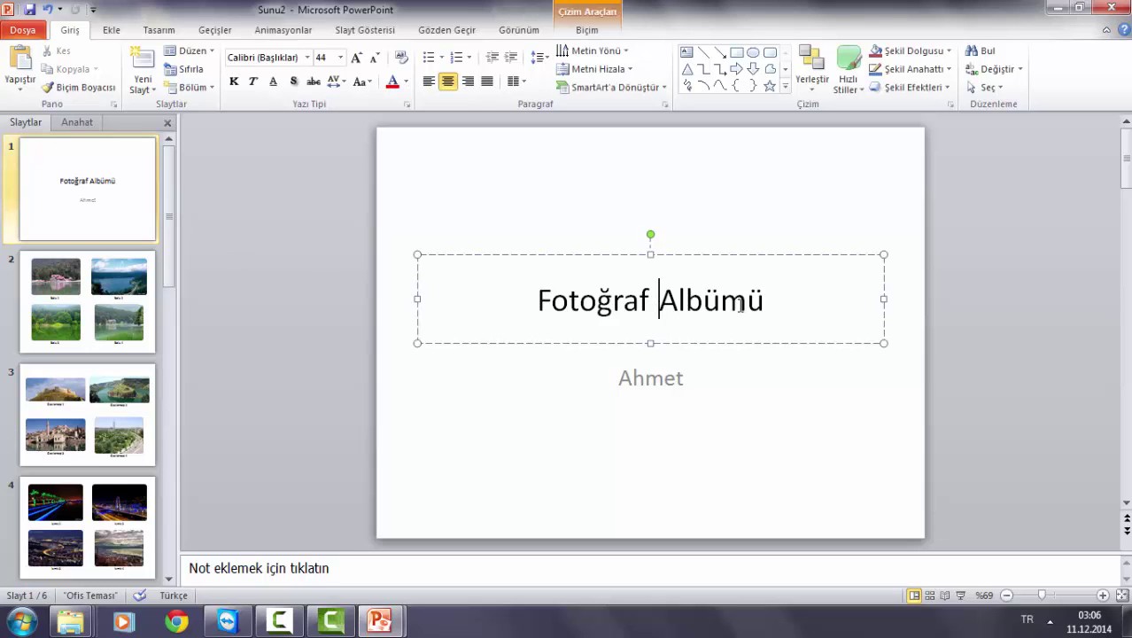
left_click_drag(767, 301, 531, 285)
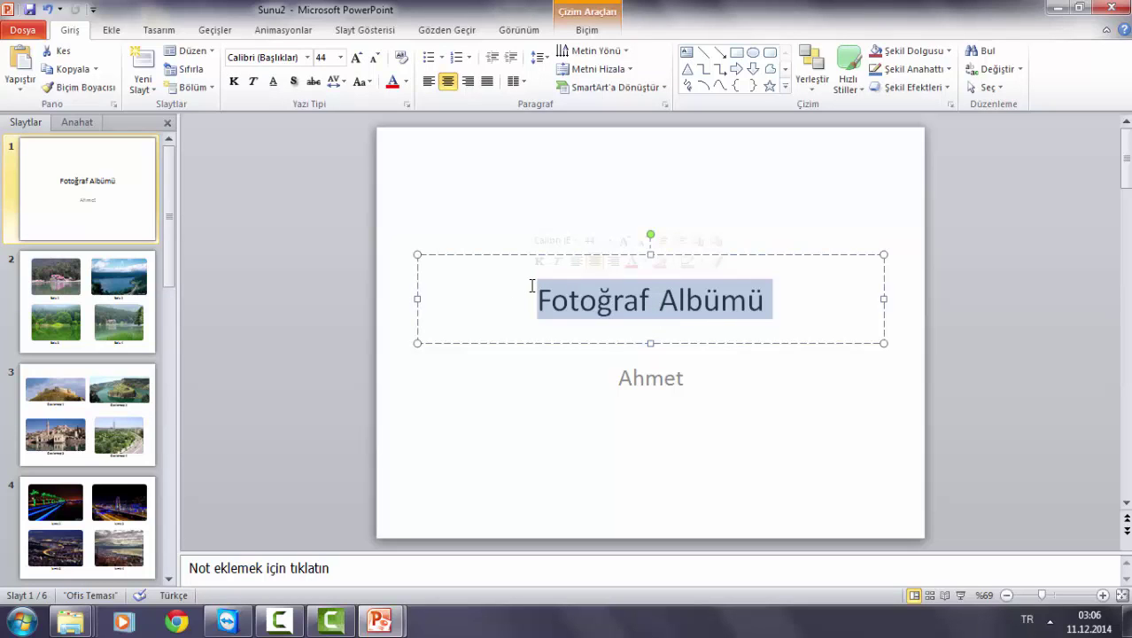
left_click(652, 411)
left_click_drag(688, 380, 638, 383)
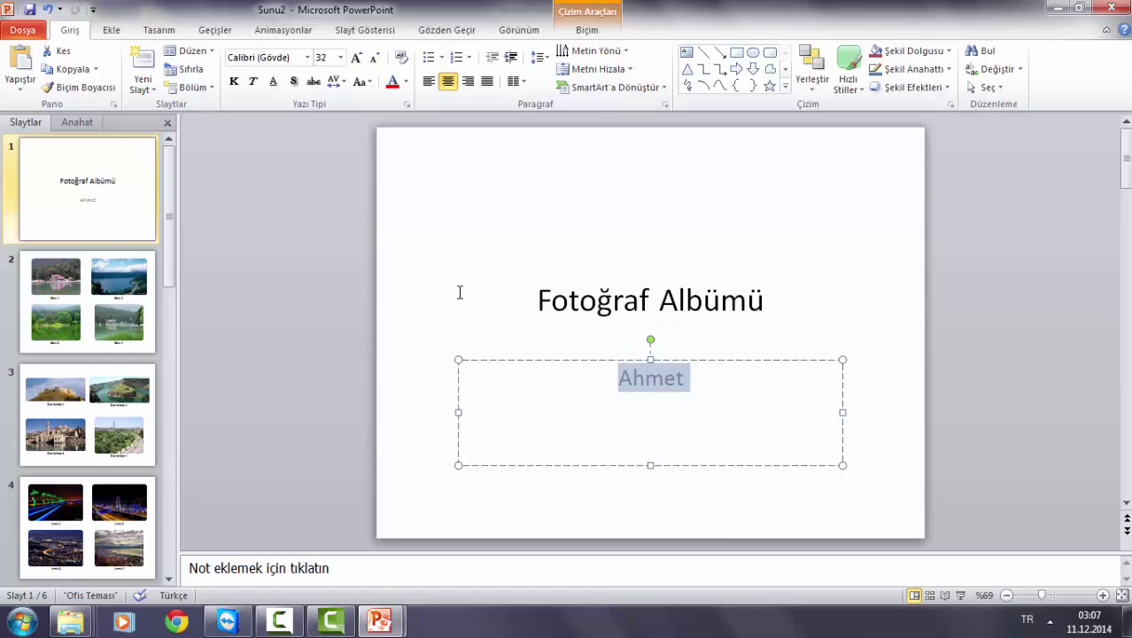
left_click(417, 287)
left_click(386, 369)
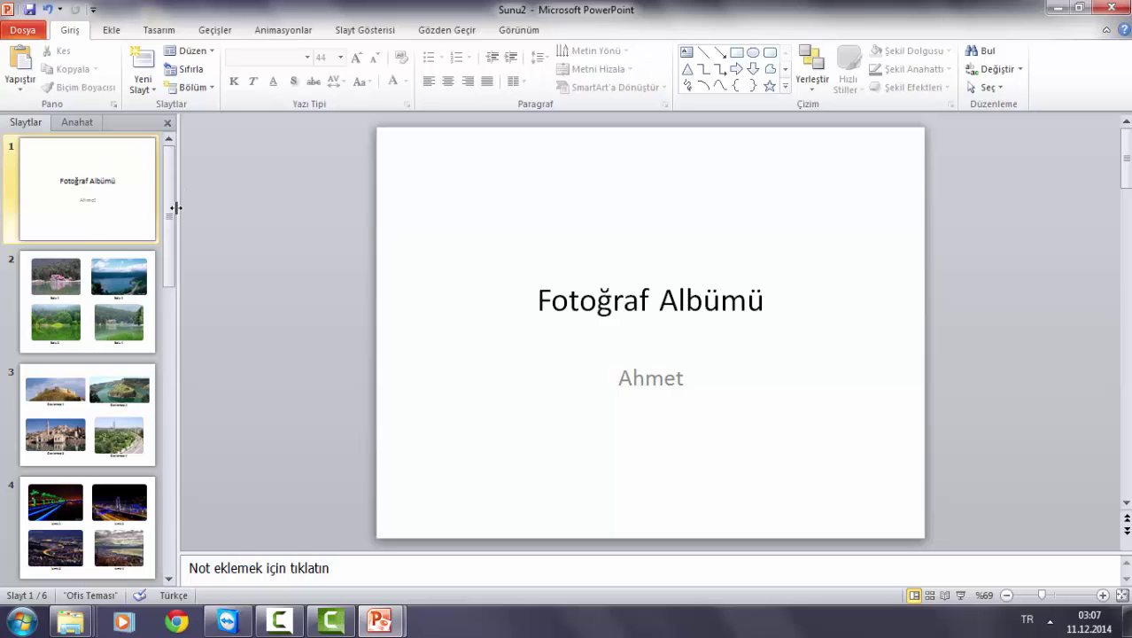
- Apply the Canlı design theme to every slide of the Sunu2 album
left_click(159, 30)
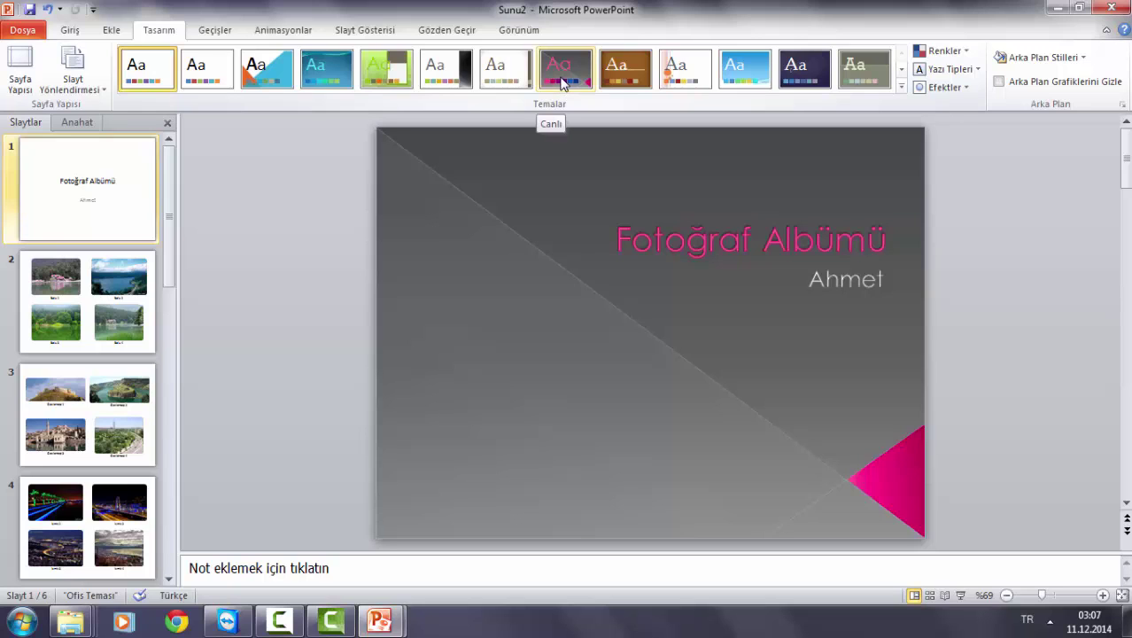
left_click(561, 81)
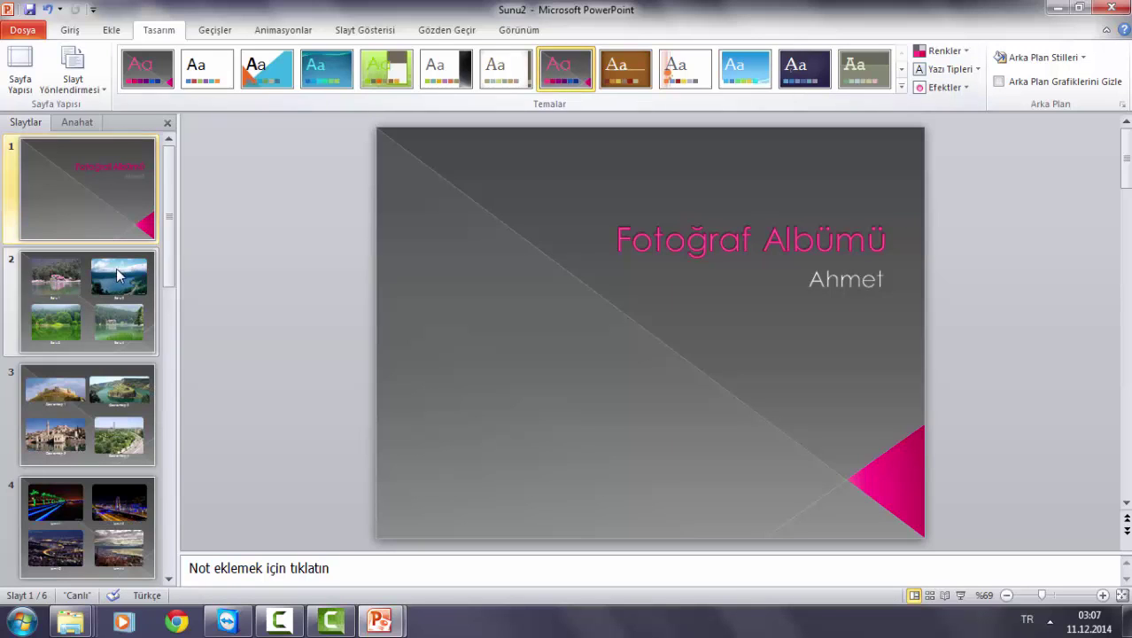
left_click(122, 327)
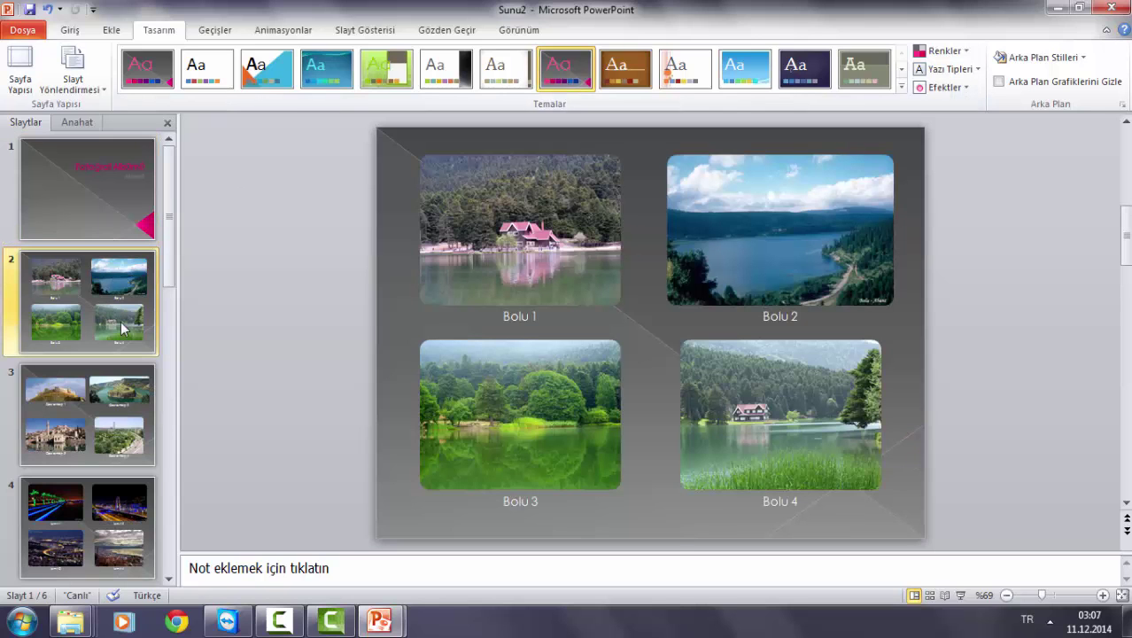
left_click(125, 423)
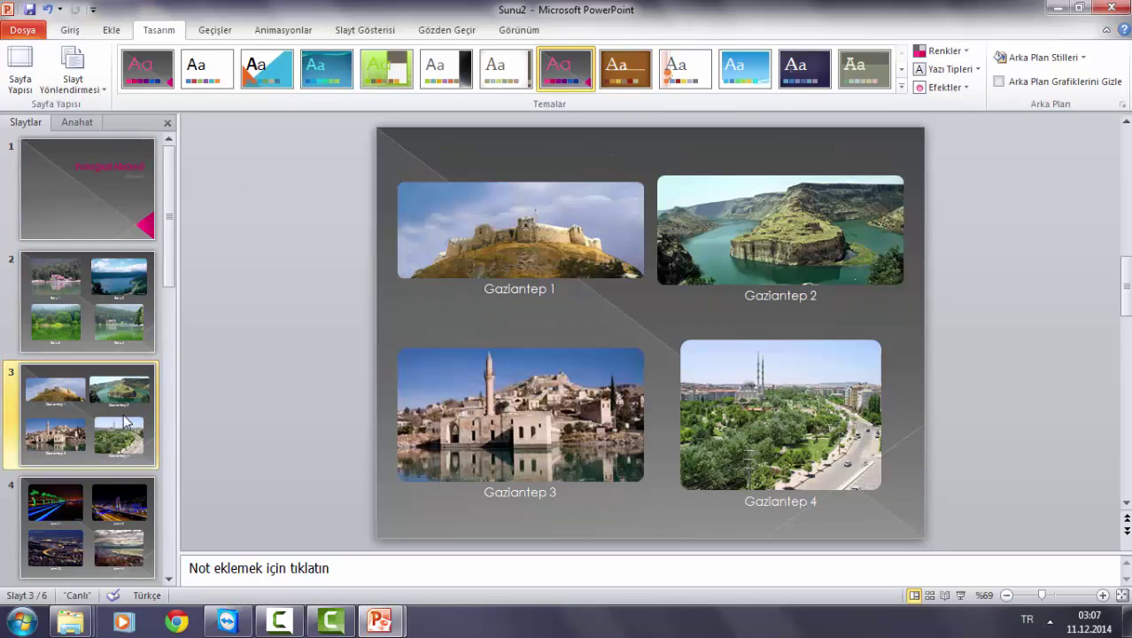
left_click(86, 532)
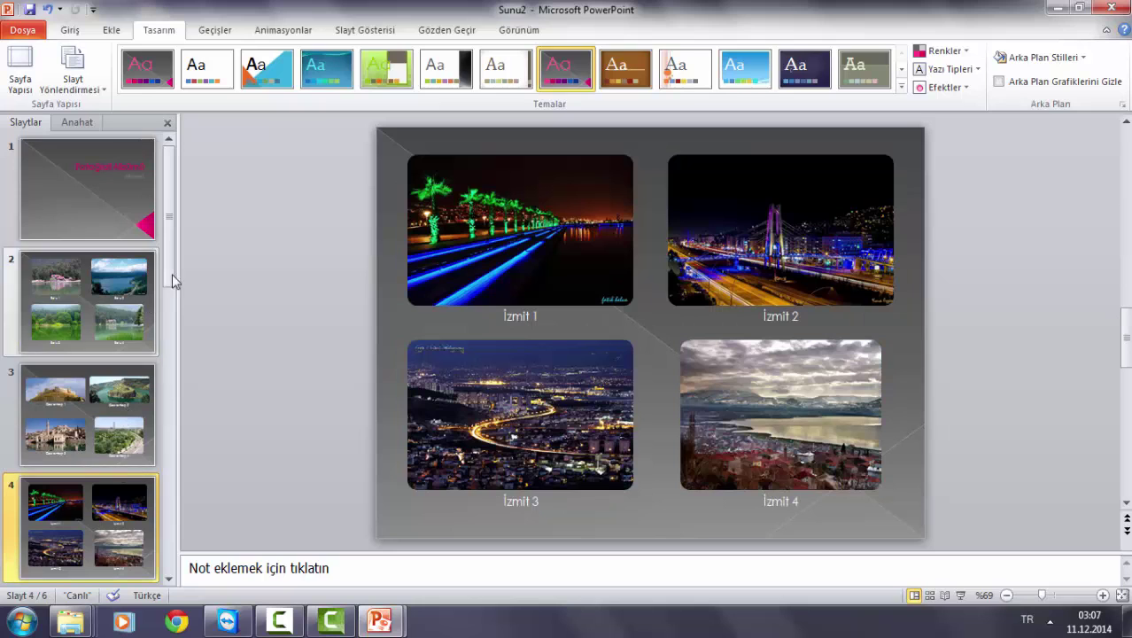
scroll(169, 461, "down", 1)
left_click(133, 529)
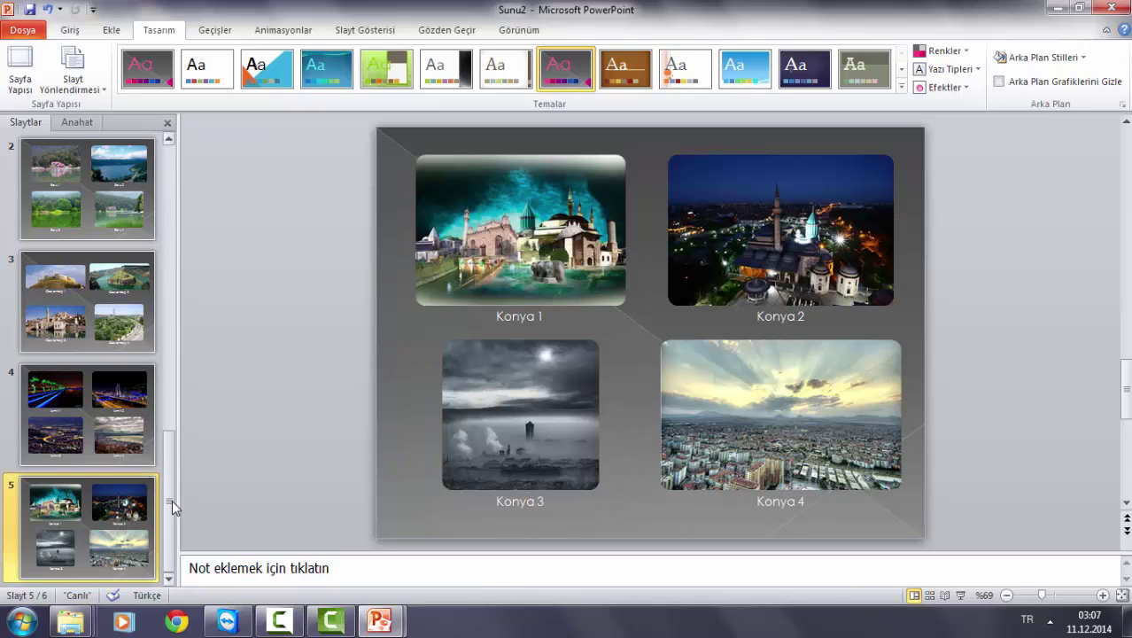
scroll(172, 504, "down", 1)
left_click(136, 522)
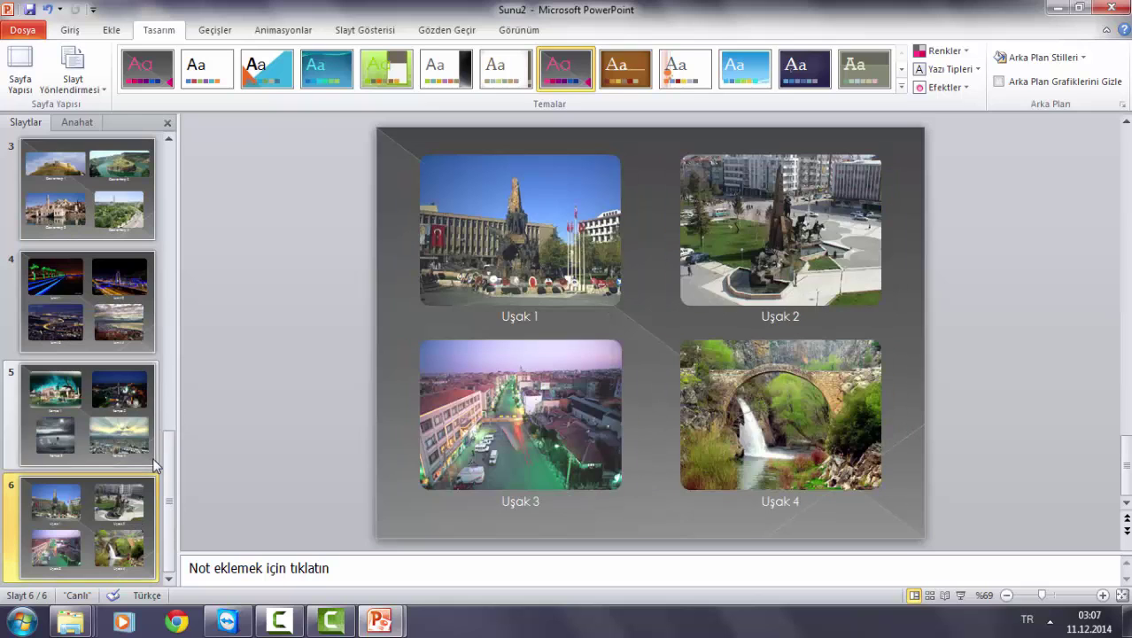
left_click_drag(170, 475, 170, 175)
left_click(129, 174)
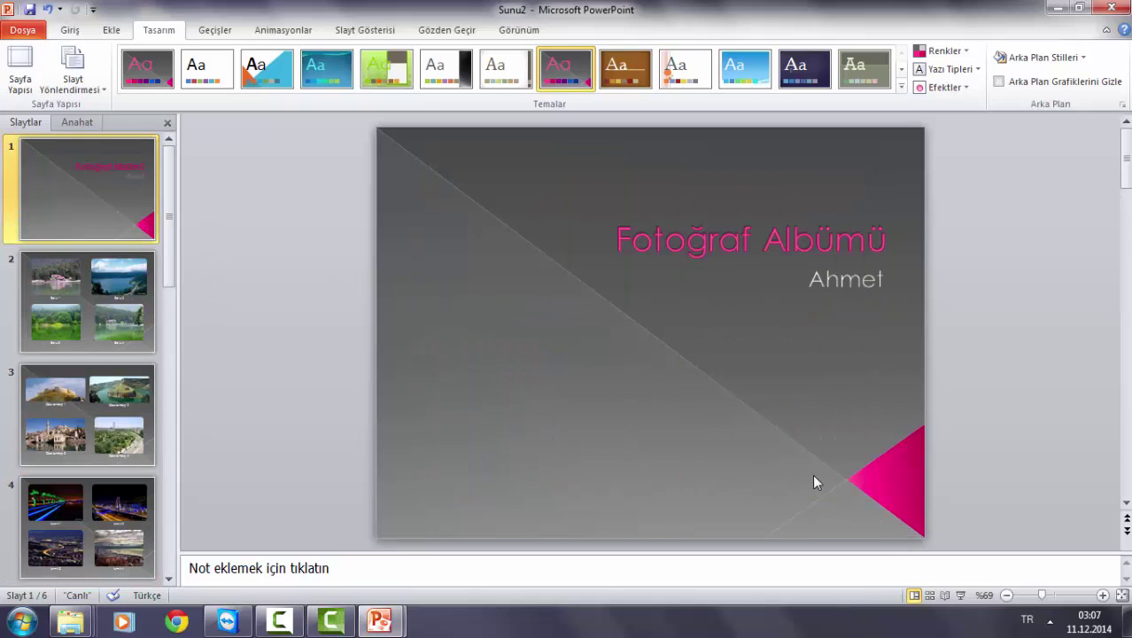
- Play the slide show through all six slides, then return to the Gaziantep slide
key("F5")
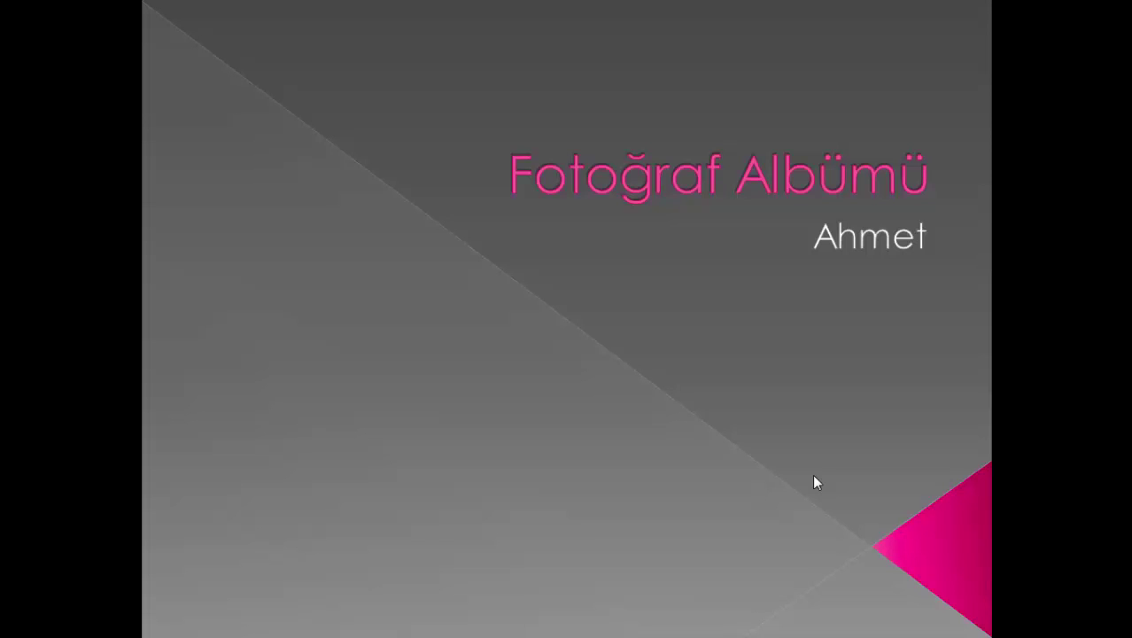
left_click(814, 477)
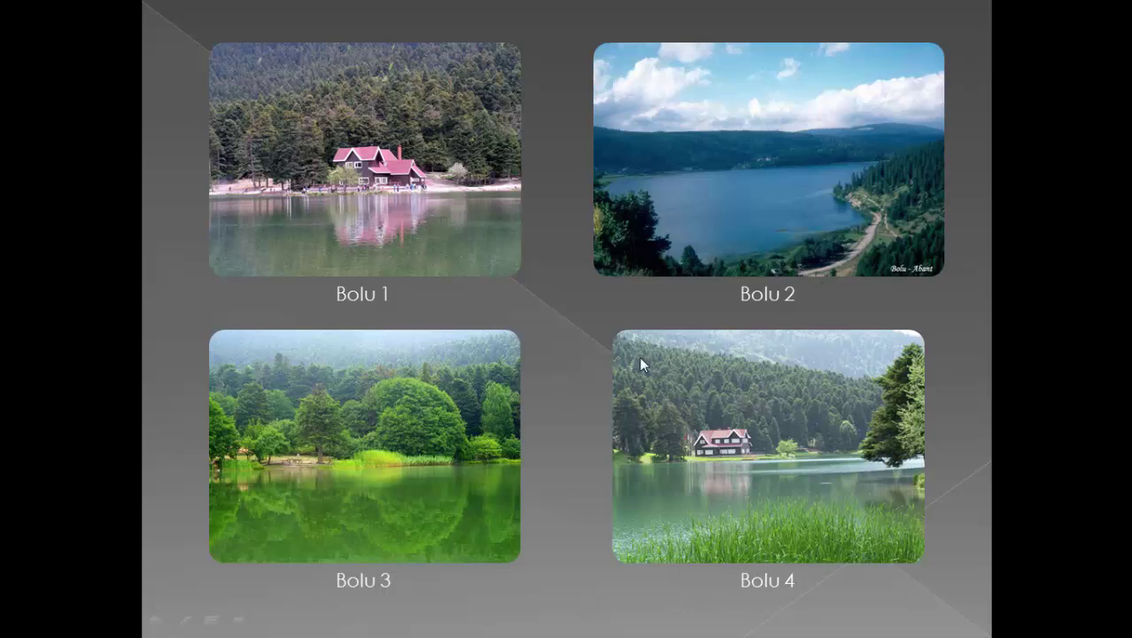
left_click(555, 394)
left_click(555, 395)
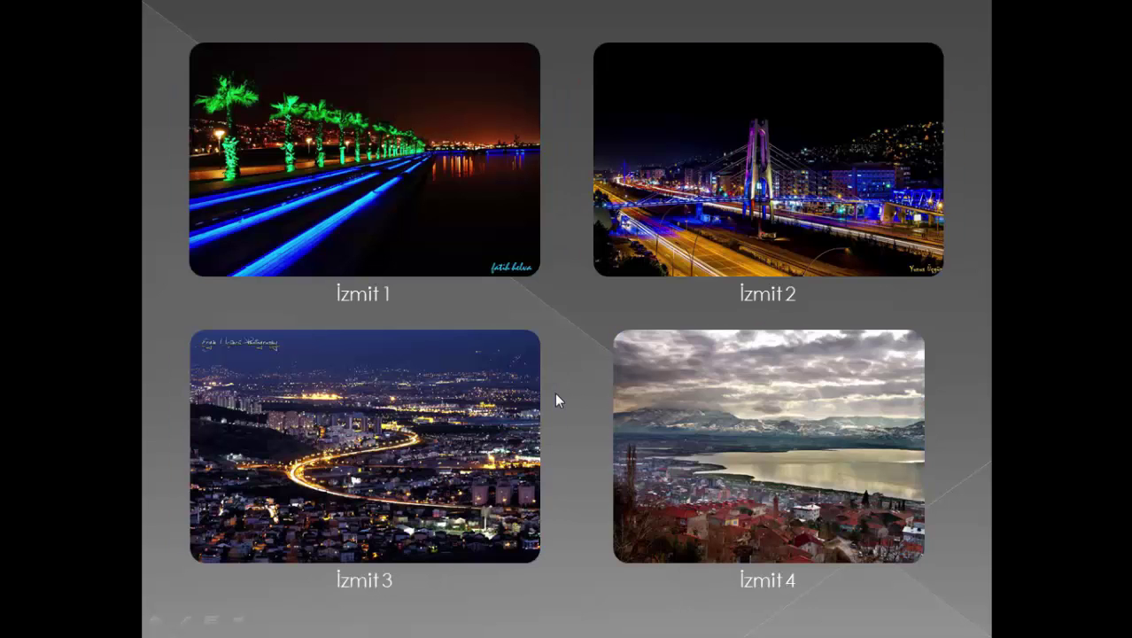
left_click(556, 400)
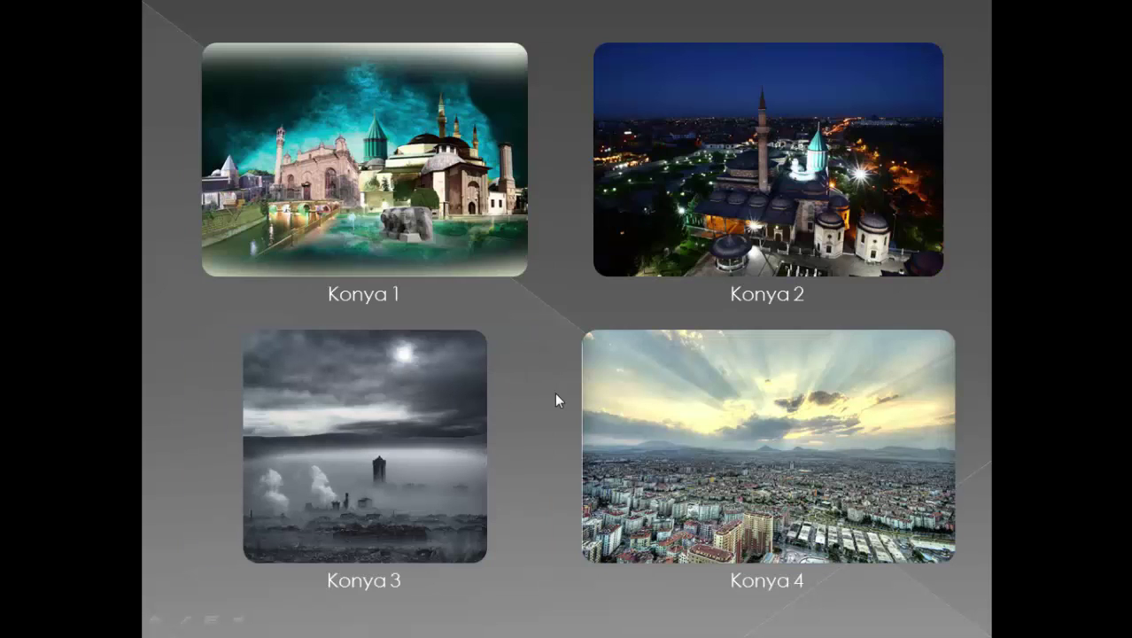
left_click(558, 401)
left_click(558, 400)
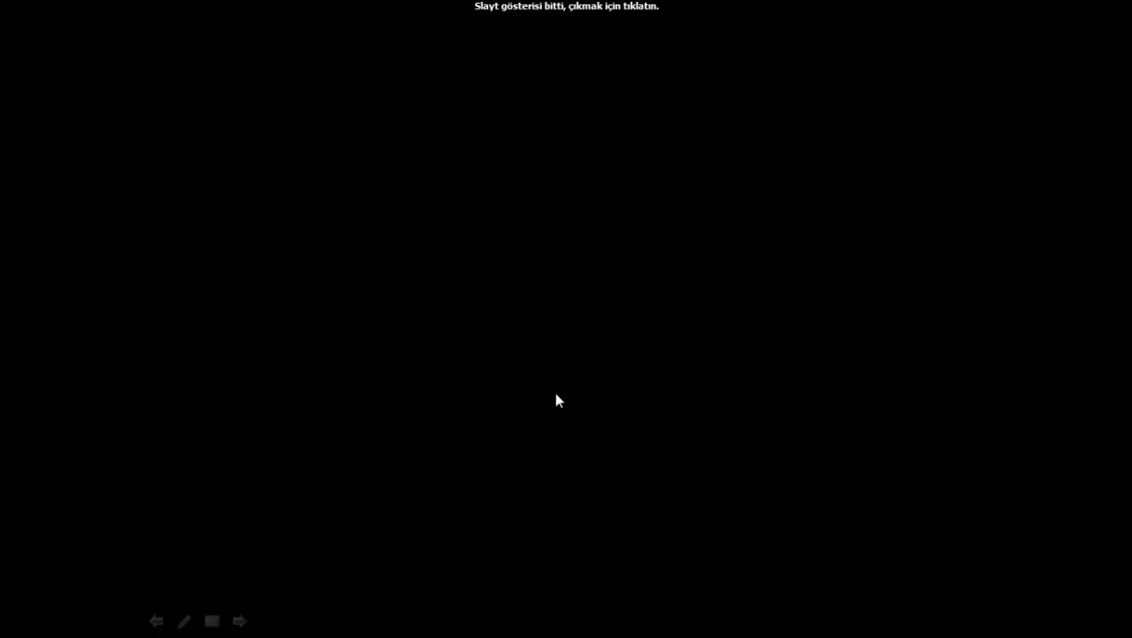
left_click(556, 395)
left_click(106, 230)
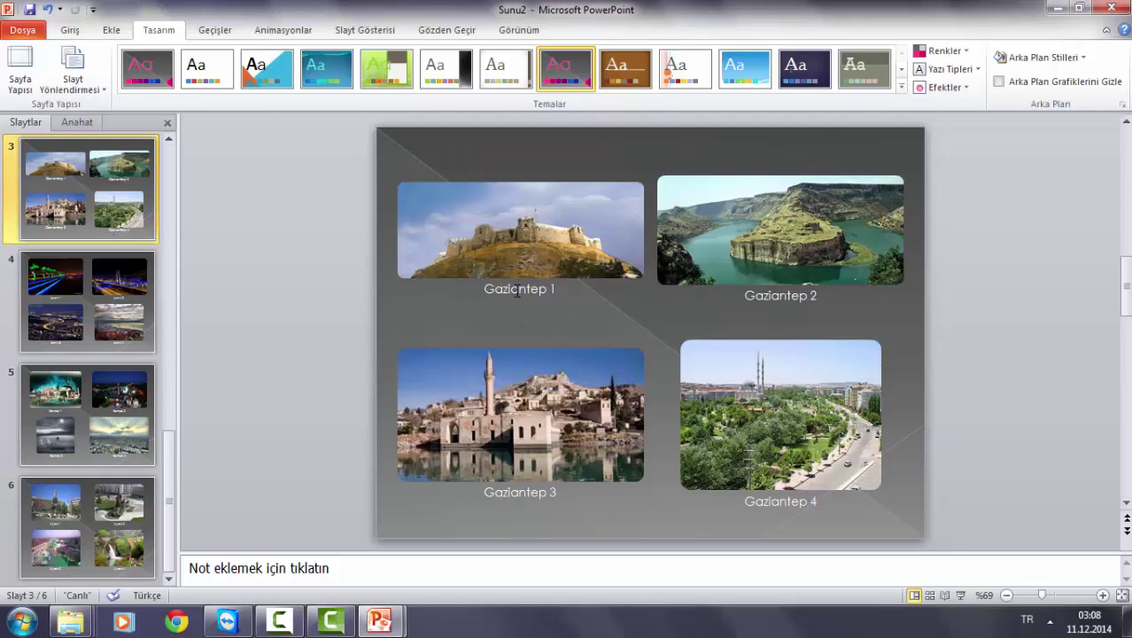
- Change the first Gaziantep caption from 'Gaziantep 1' to 'Gaziantep Kalesi'
left_click(518, 296)
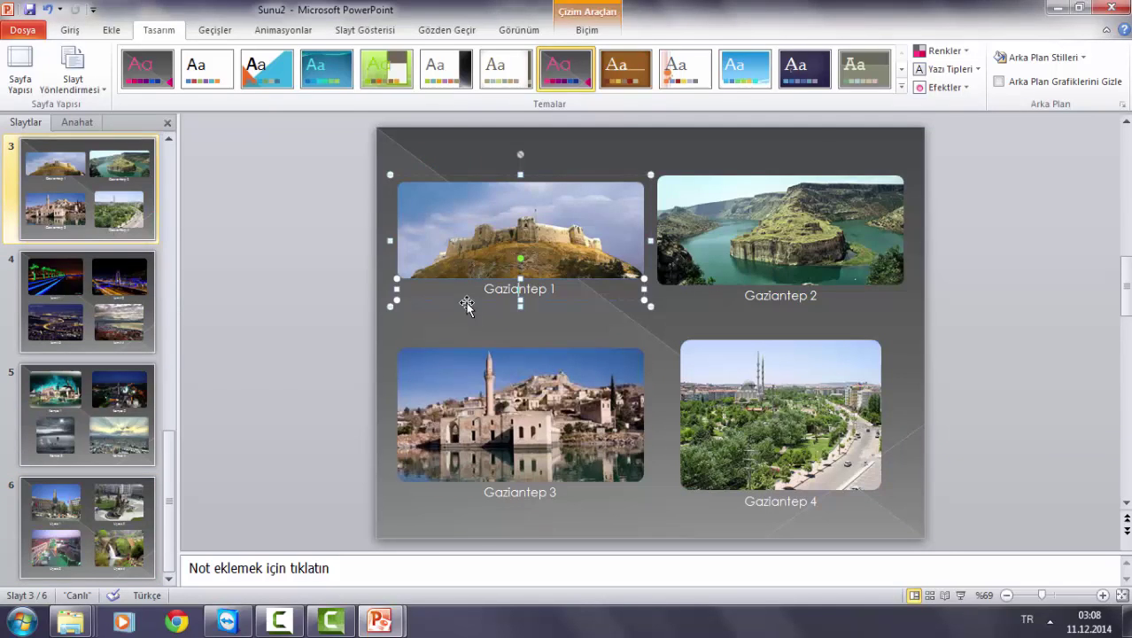
triple_click(559, 285)
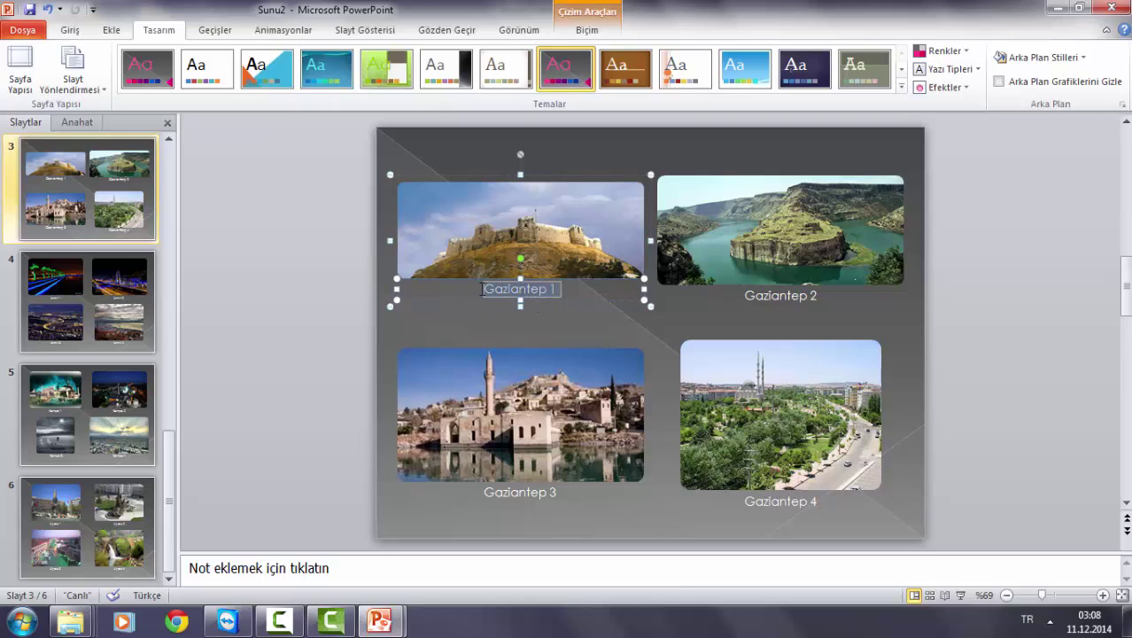
key("Escape")
left_click(558, 288)
left_click(555, 288)
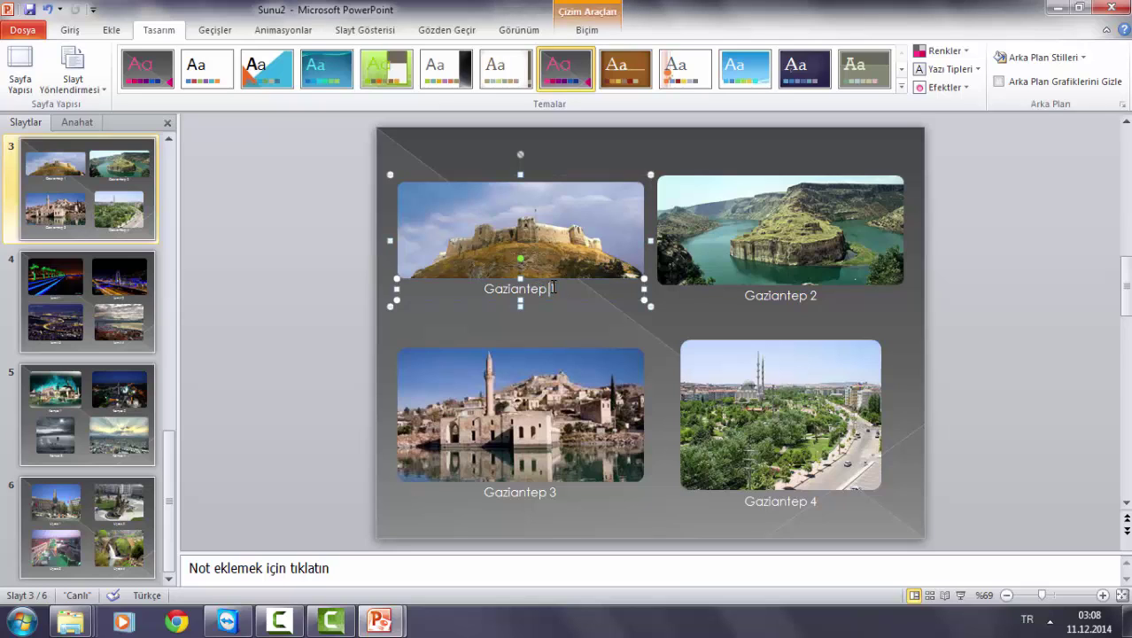
key("BackSpace")
type("1")
key("BackSpace")
type("Kalesi")
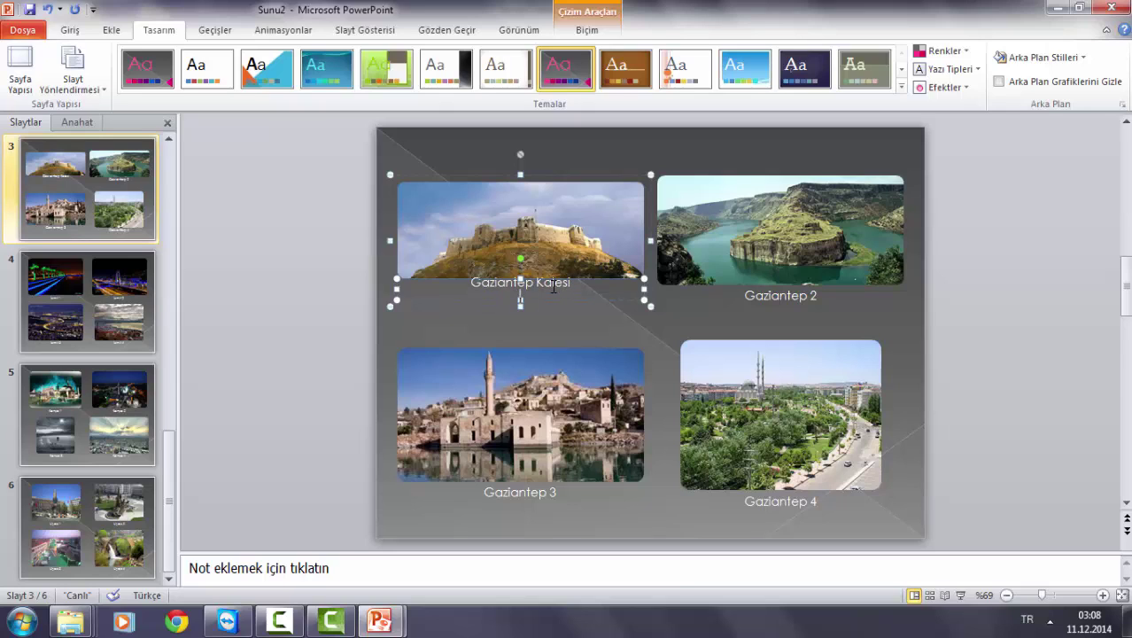
left_click(492, 332)
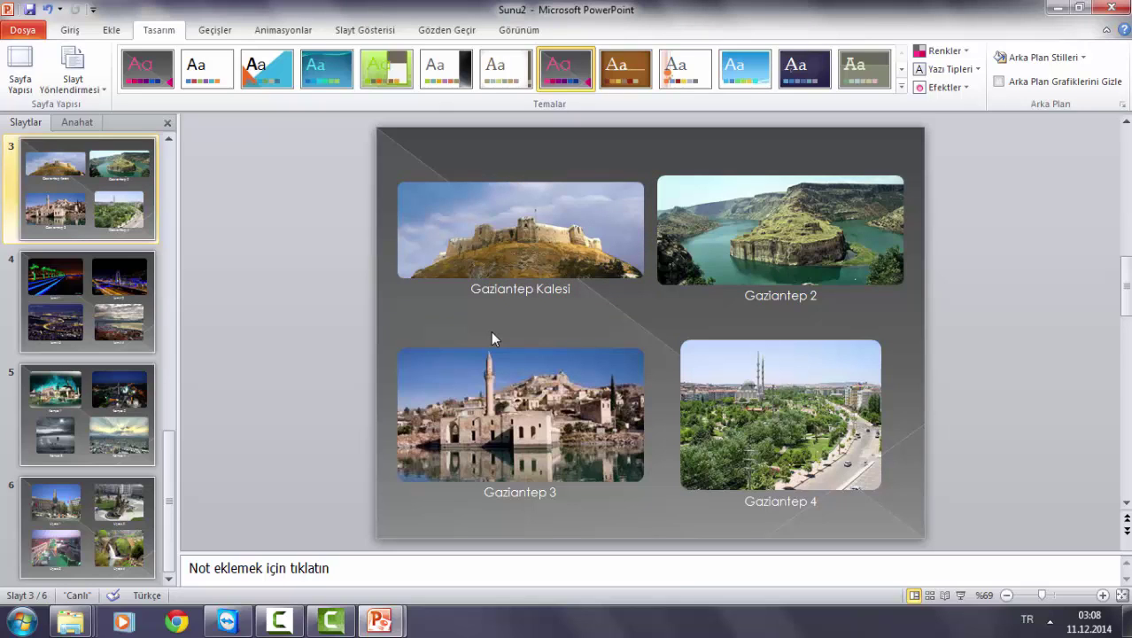